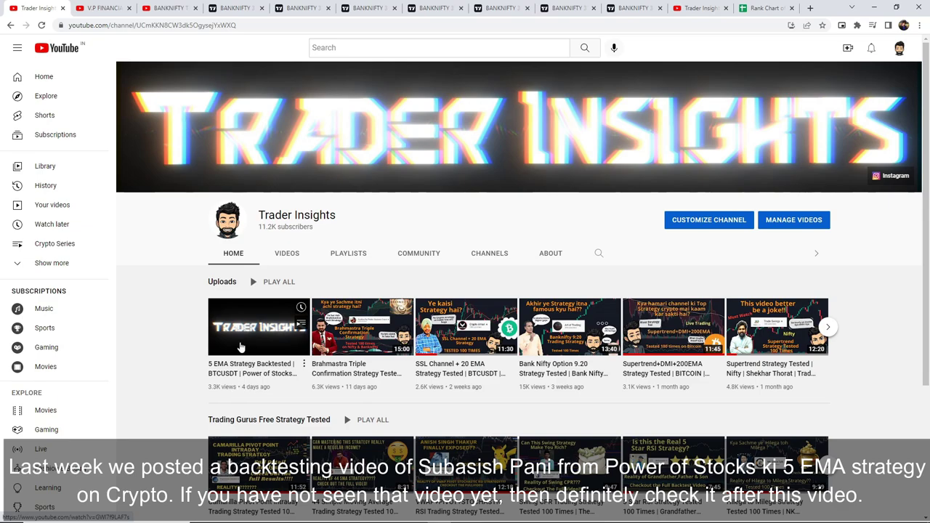
Show the V.P FINANCIALS YouTube channel home page with its 251K subscribers.
{"action": "mouse_move", "coordinate": [240, 389]}
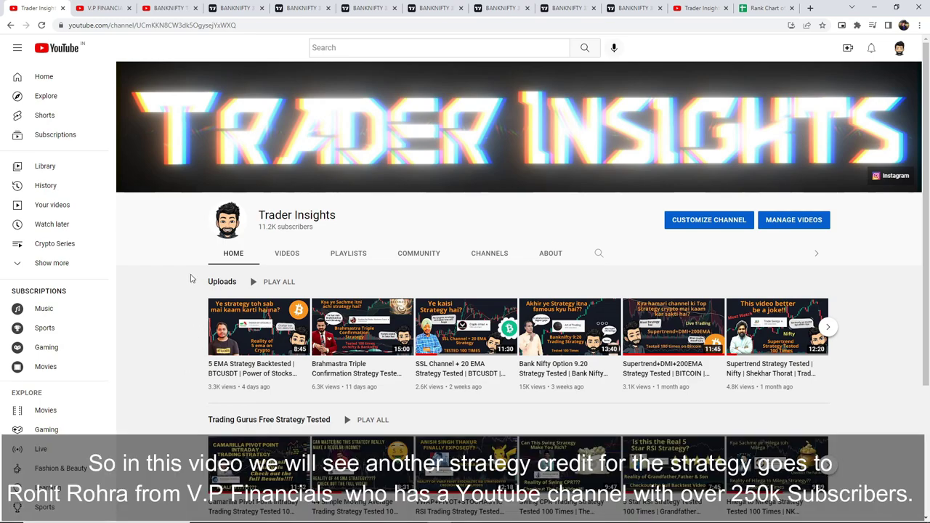
{"action": "left_click", "coordinate": [107, 6]}
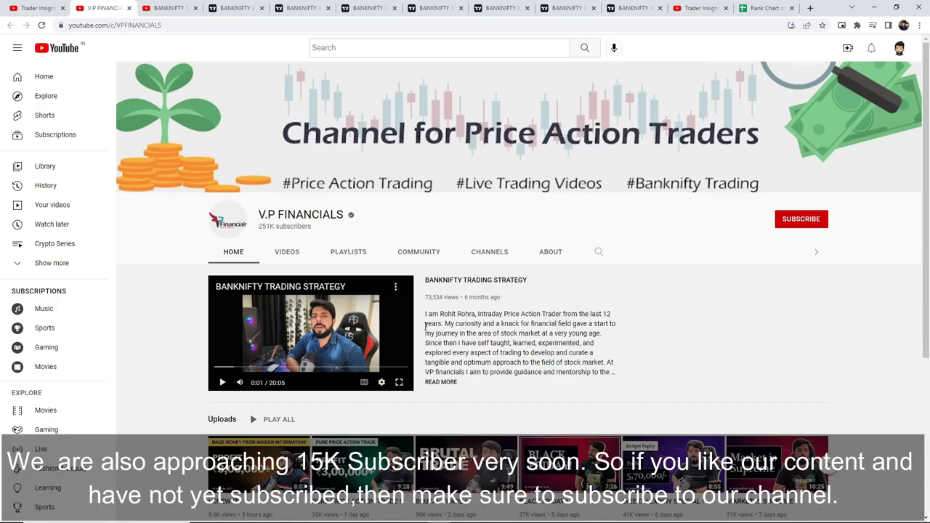
Go from the Trader Insights page to the BANKNIFTY TRADING STRATEGY video, paused at 7:22.
{"action": "left_click", "coordinate": [40, 8]}
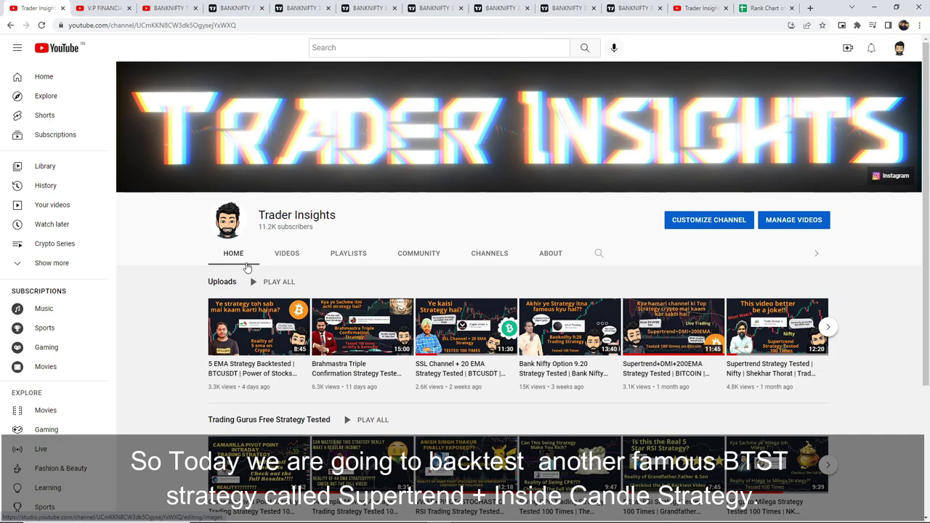
{"action": "left_click", "coordinate": [166, 9]}
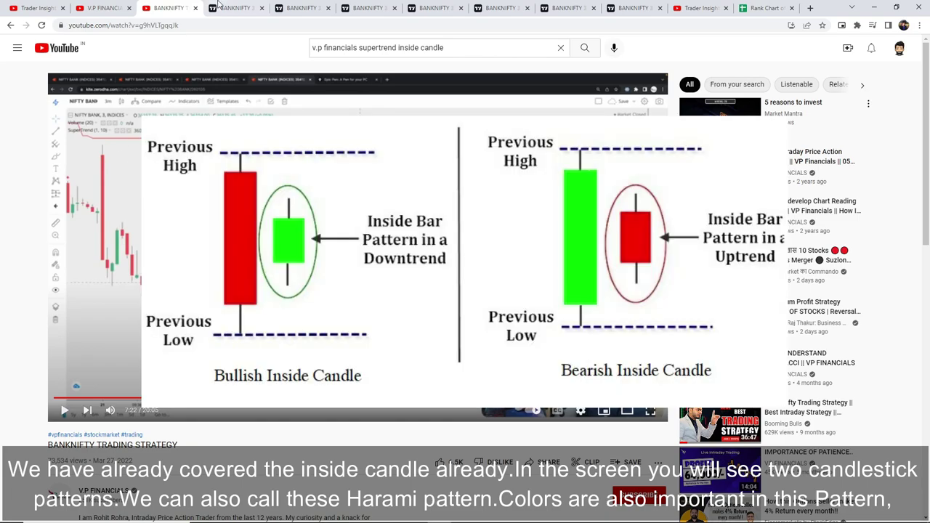
Switch to the TradingView tab showing the NIFTY BANK 3-minute candlestick chart.
{"action": "left_click", "coordinate": [218, 5]}
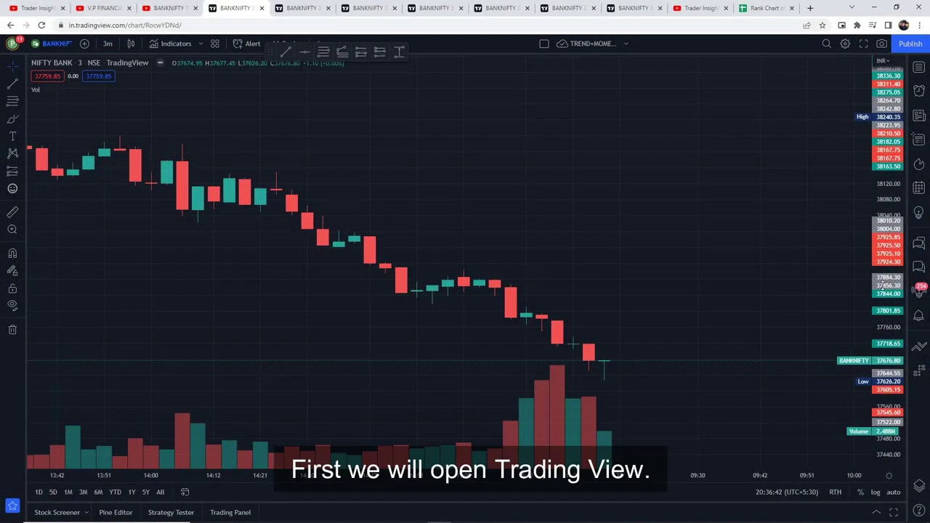
Load the NIFTY BANK index chart on the 3-minute interval.
{"action": "left_click", "coordinate": [46, 45]}
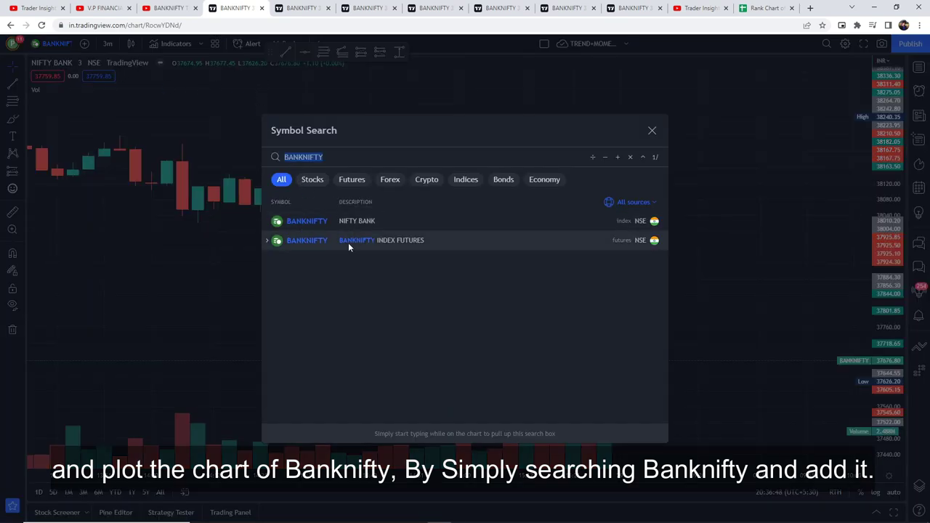
{"action": "left_click", "coordinate": [334, 225]}
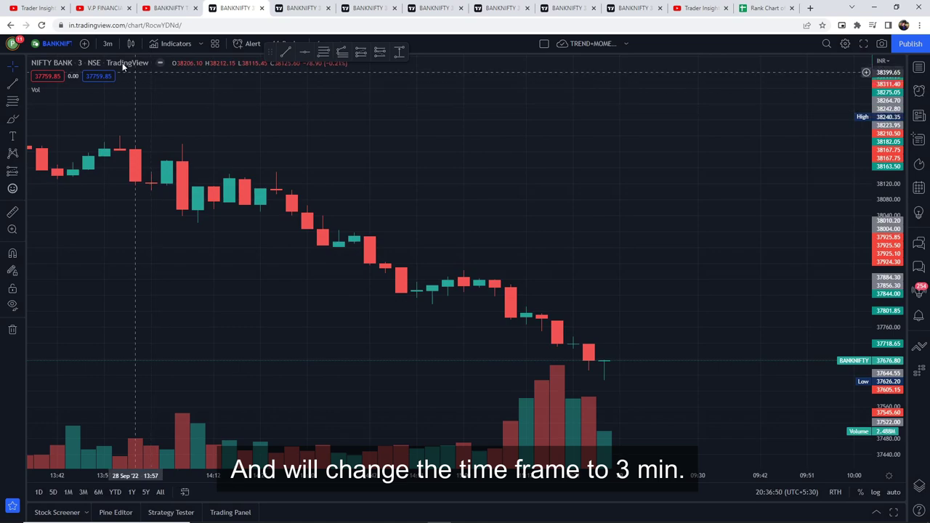
{"action": "left_click", "coordinate": [107, 44]}
{"action": "left_click", "coordinate": [122, 192]}
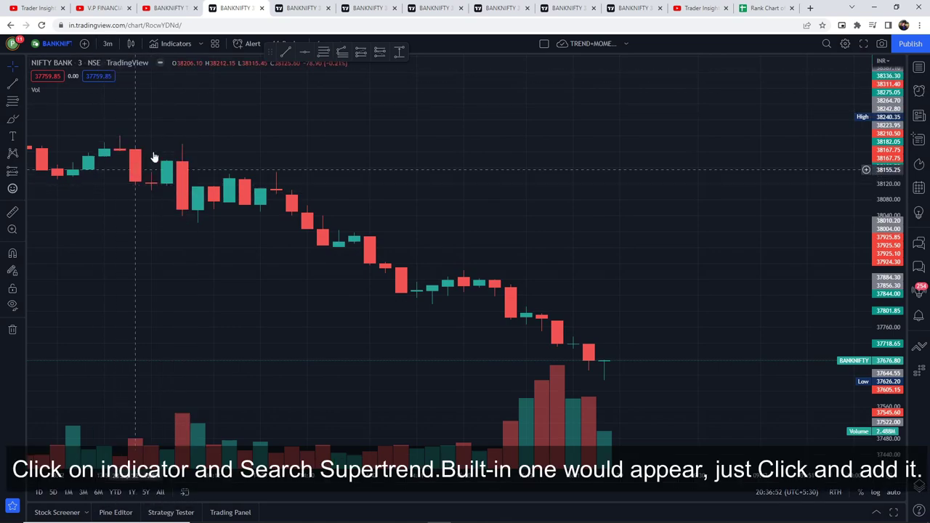
Add the built-in Supertrend indicator to the chart.
{"action": "left_click", "coordinate": [171, 45]}
{"action": "type", "text": "supertre"}
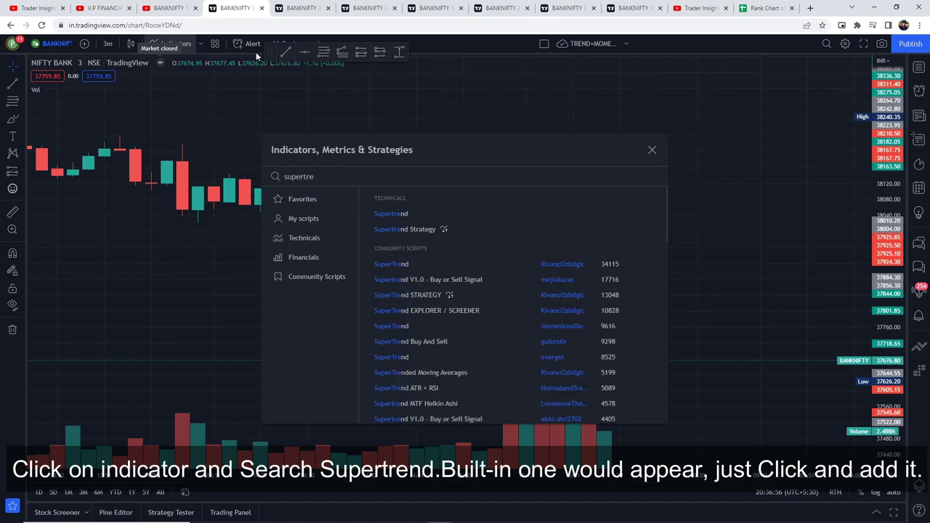
{"action": "left_click", "coordinate": [431, 215]}
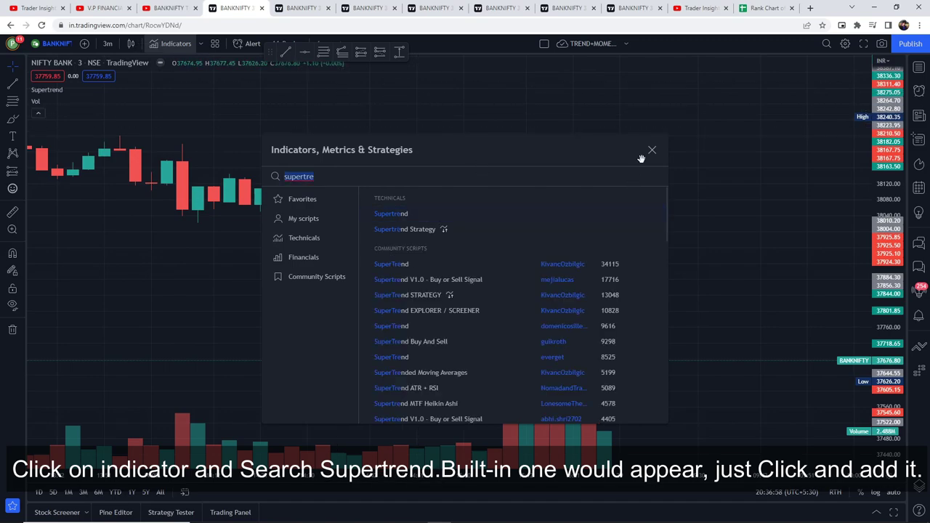
{"action": "left_click", "coordinate": [652, 149]}
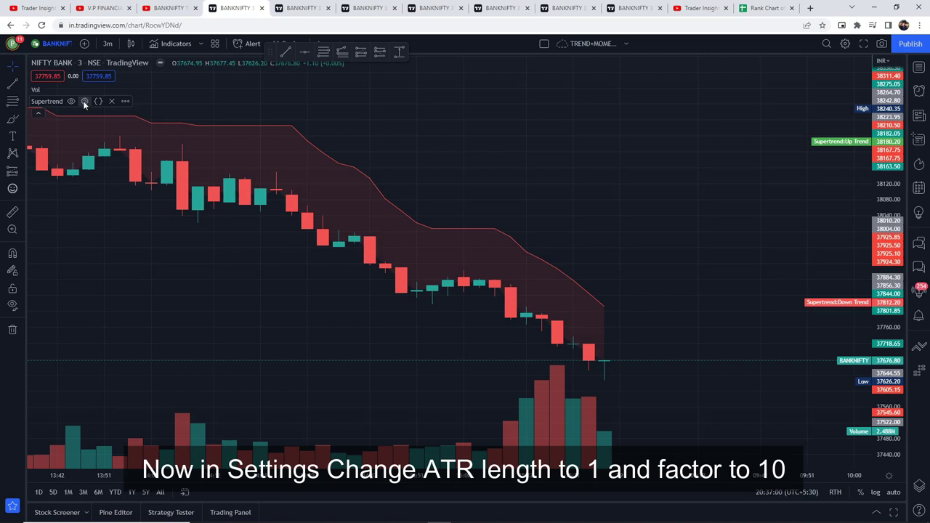
Set Supertrend to ATR length 1 and factor 10, with both Plots Background fills off.
{"action": "left_click", "coordinate": [84, 102]}
{"action": "left_click", "coordinate": [400, 172]}
{"action": "left_click", "coordinate": [445, 222]}
{"action": "left_click", "coordinate": [429, 249]}
{"action": "type", "text": "1"}
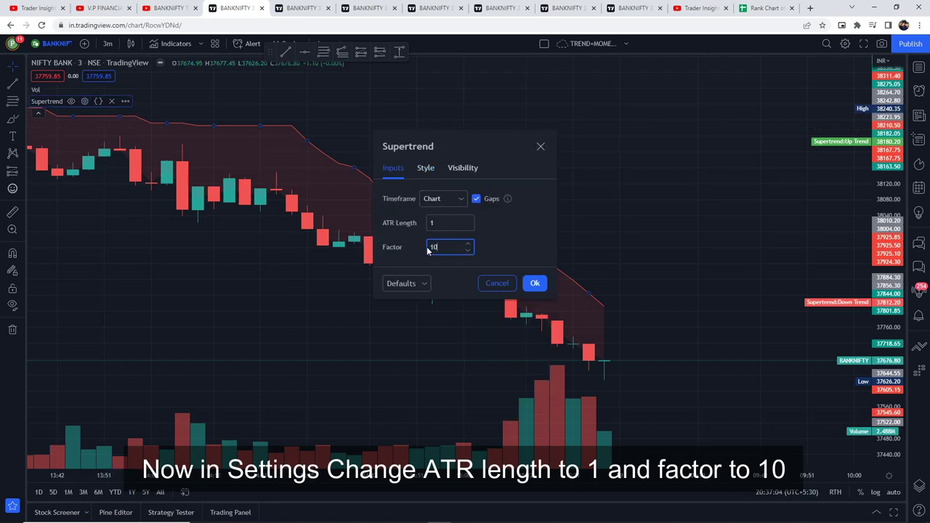
{"action": "type", "text": "0"}
{"action": "left_click", "coordinate": [425, 169]}
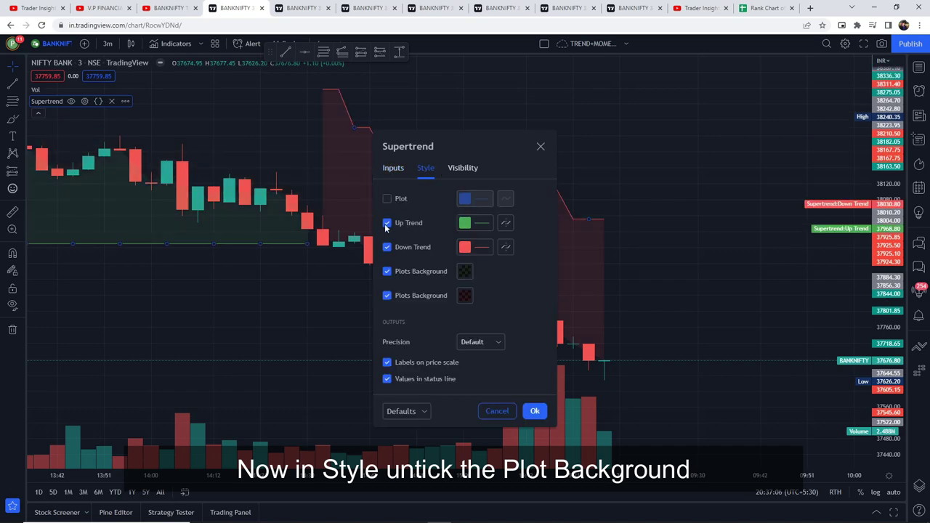
{"action": "left_click", "coordinate": [387, 271]}
{"action": "left_click", "coordinate": [386, 295]}
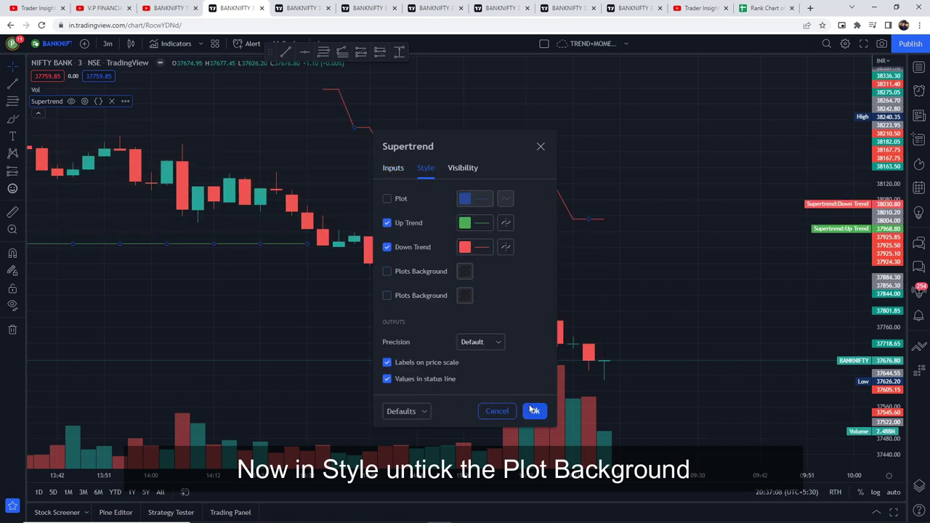
{"action": "left_click", "coordinate": [535, 411]}
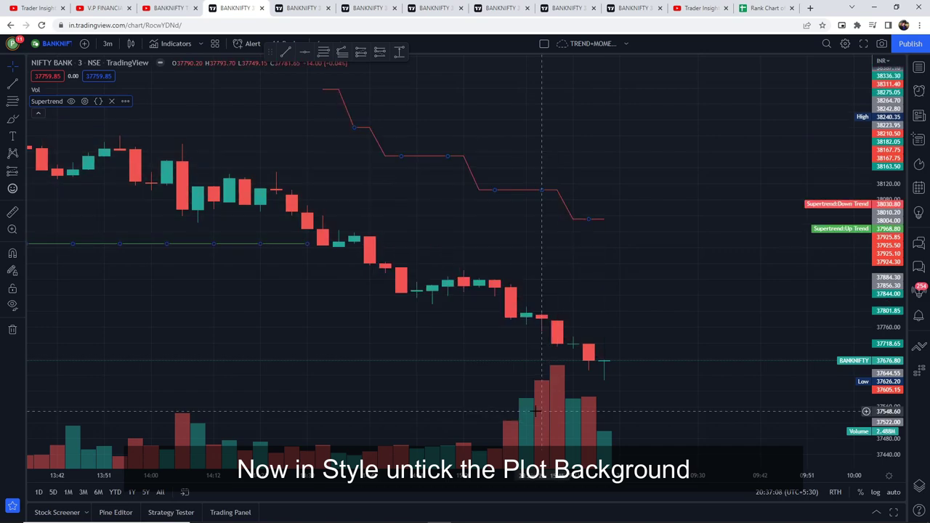
Add the Inside Bar indicator by cma to the chart.
{"action": "left_click", "coordinate": [160, 49]}
{"action": "type", "text": "inside"}
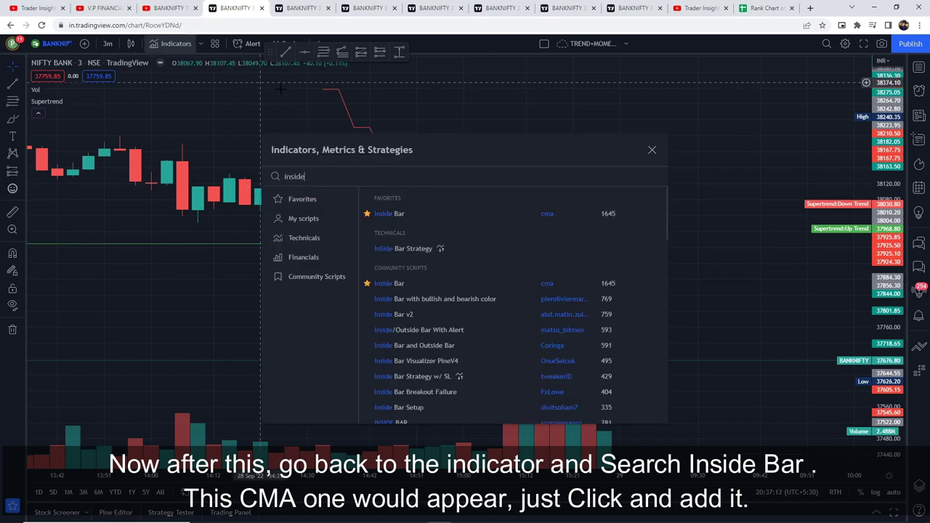
{"action": "left_click", "coordinate": [397, 215]}
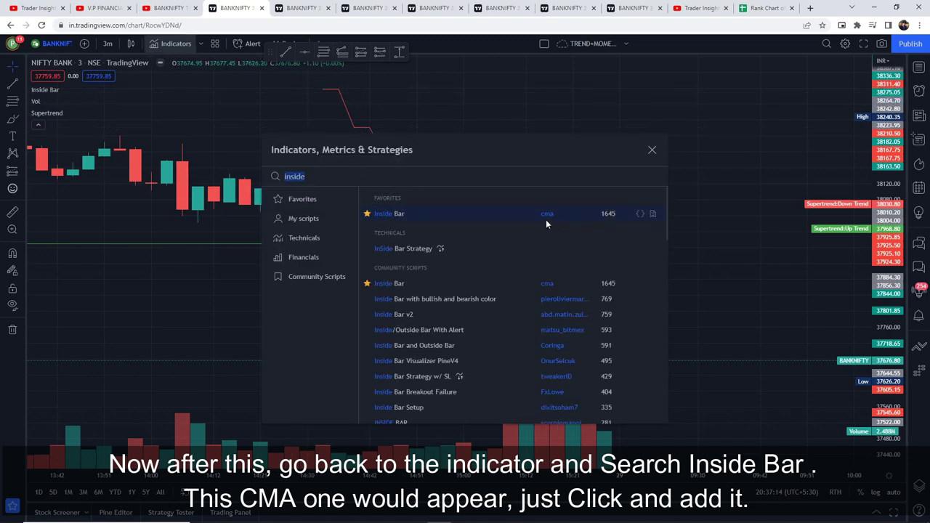
{"action": "left_click", "coordinate": [652, 153]}
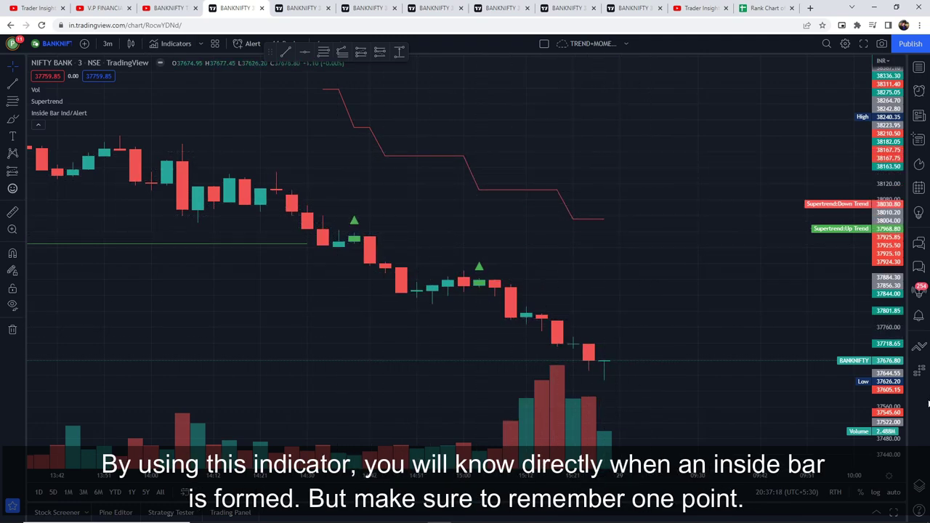
Pan and stretch the chart to frame the 15 Sep '22 candles with Supertrend and inside-bar markers.
{"action": "left_click_drag", "start_coordinate": [557, 264], "coordinate": [603, 252]}
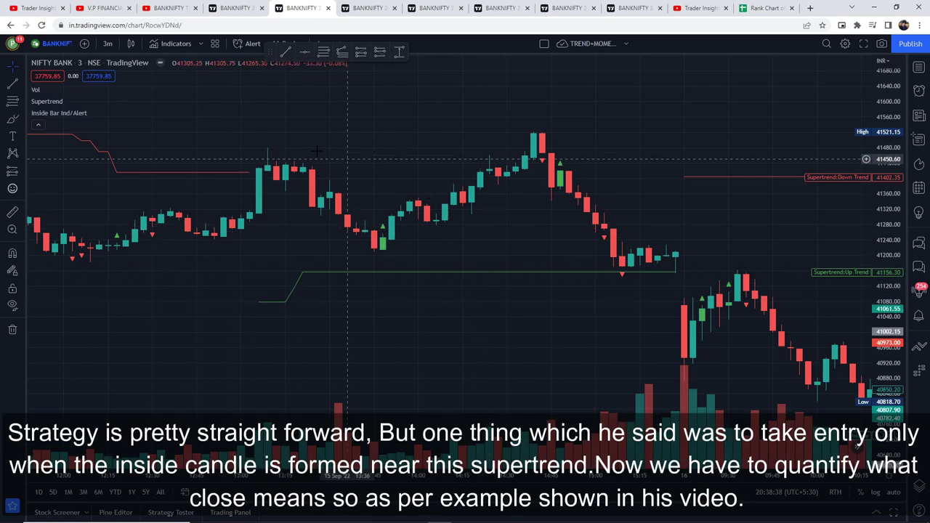
{"action": "left_click_drag", "start_coordinate": [877, 358], "coordinate": [888, 325]}
{"action": "left_click_drag", "start_coordinate": [348, 322], "coordinate": [361, 331]}
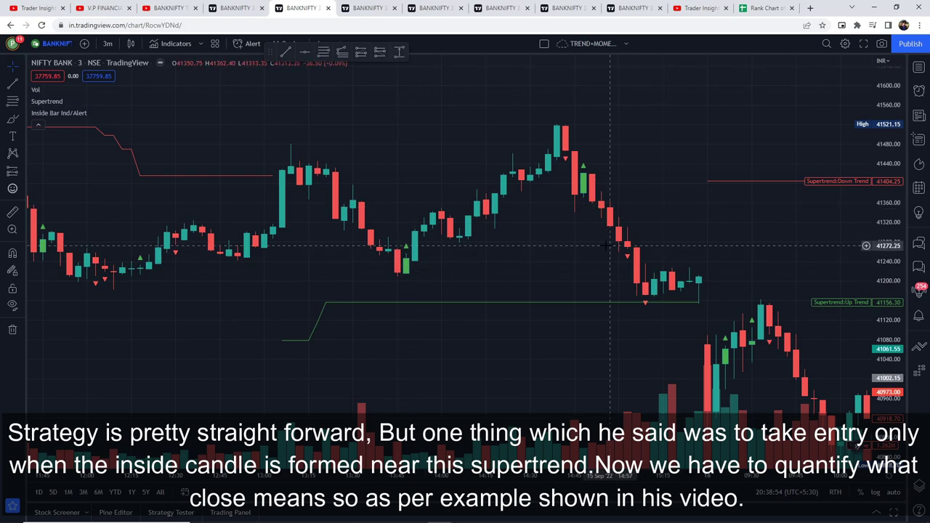
{"action": "left_click", "coordinate": [169, 8]}
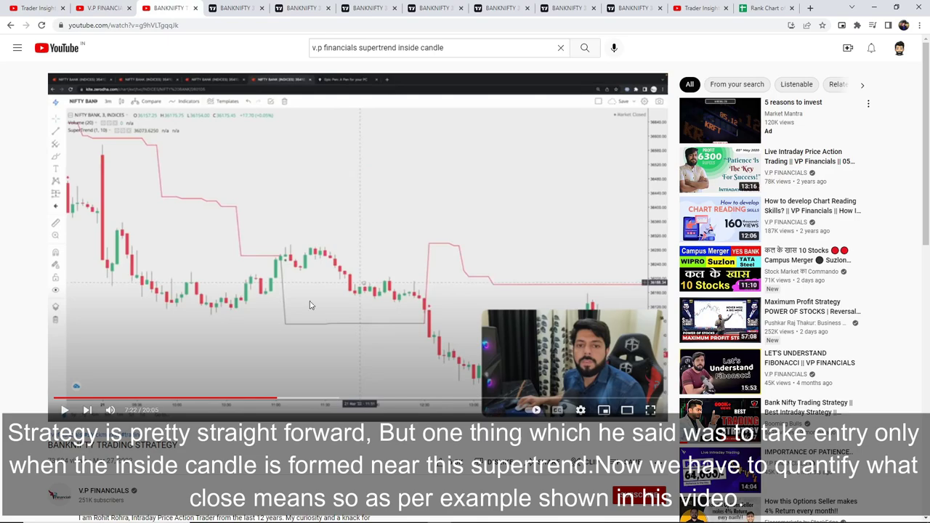
{"action": "left_click", "coordinate": [306, 8]}
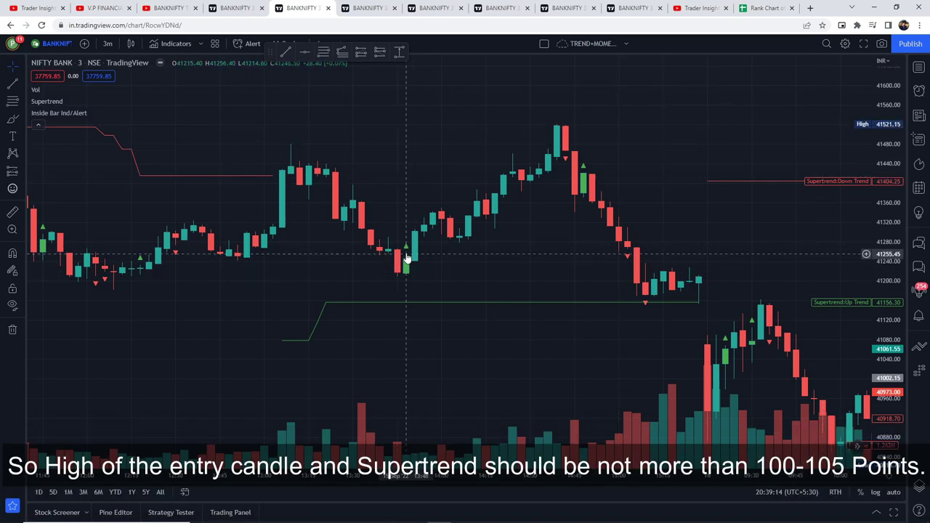
Measure the price range from the trigger candle's high down to the Supertrend line.
{"action": "left_click", "coordinate": [399, 53]}
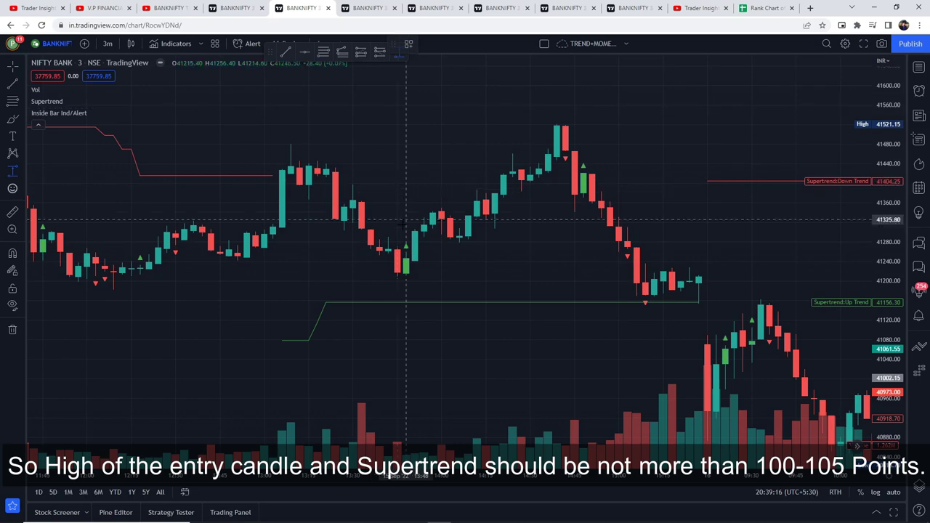
{"action": "left_click", "coordinate": [415, 252]}
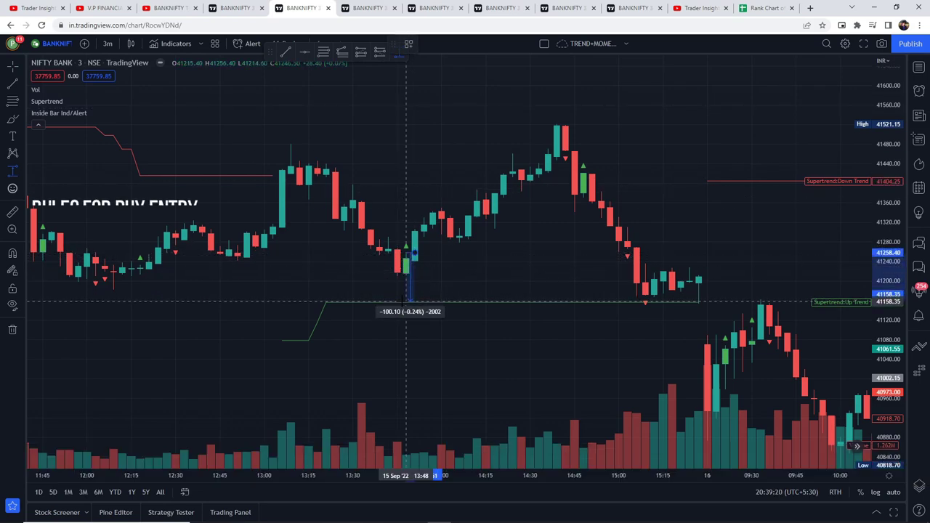
{"action": "key", "text": "Escape"}
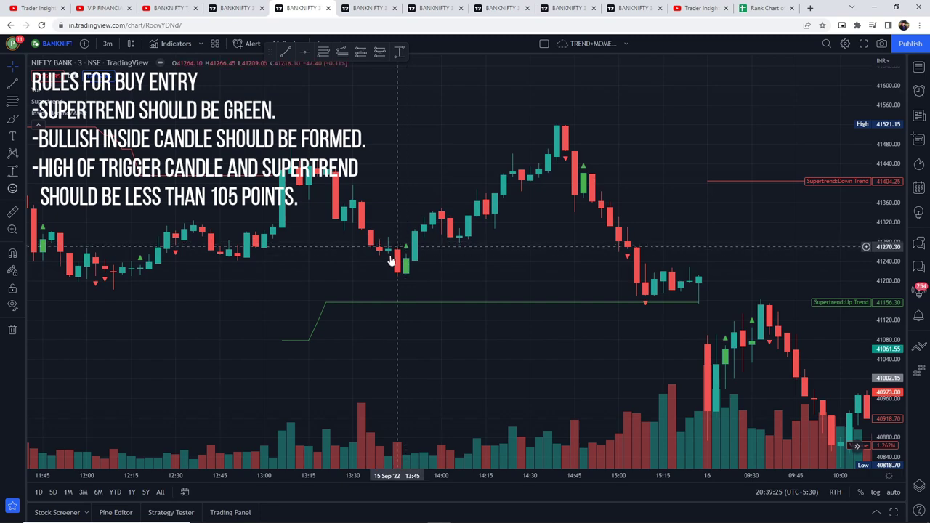
{"action": "left_click", "coordinate": [400, 52]}
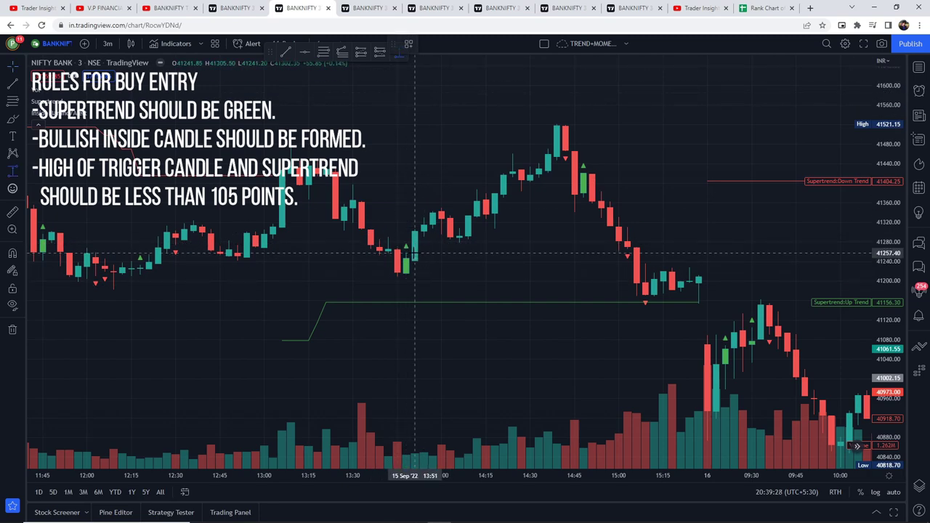
{"action": "left_click", "coordinate": [413, 254]}
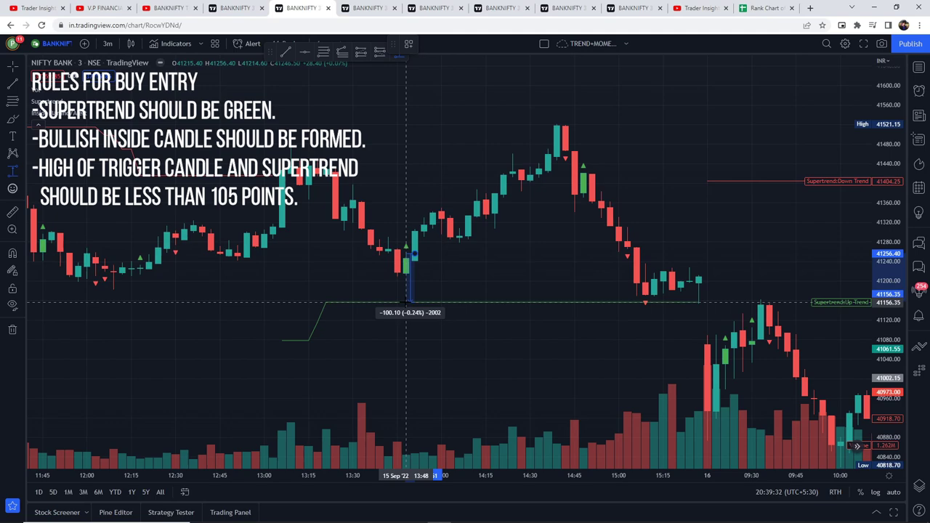
{"action": "left_click", "coordinate": [405, 301]}
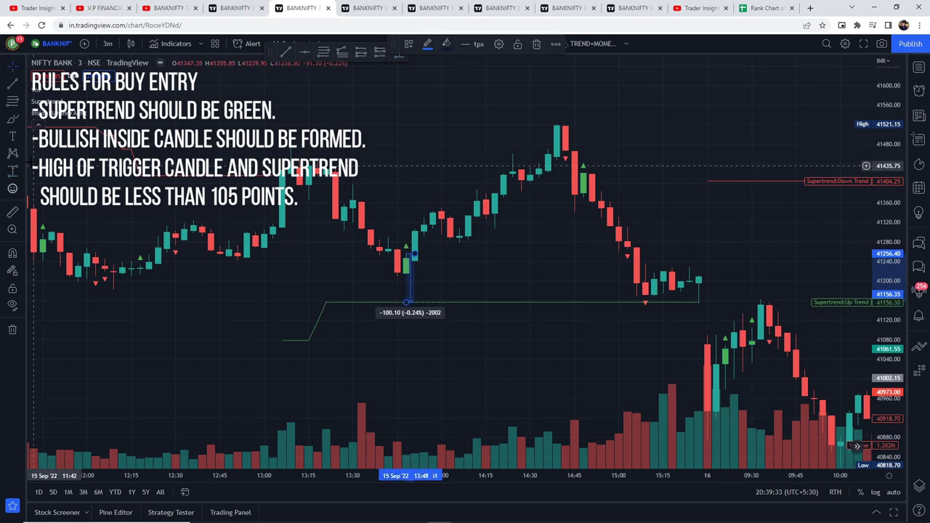
{"action": "left_click", "coordinate": [22, 171]}
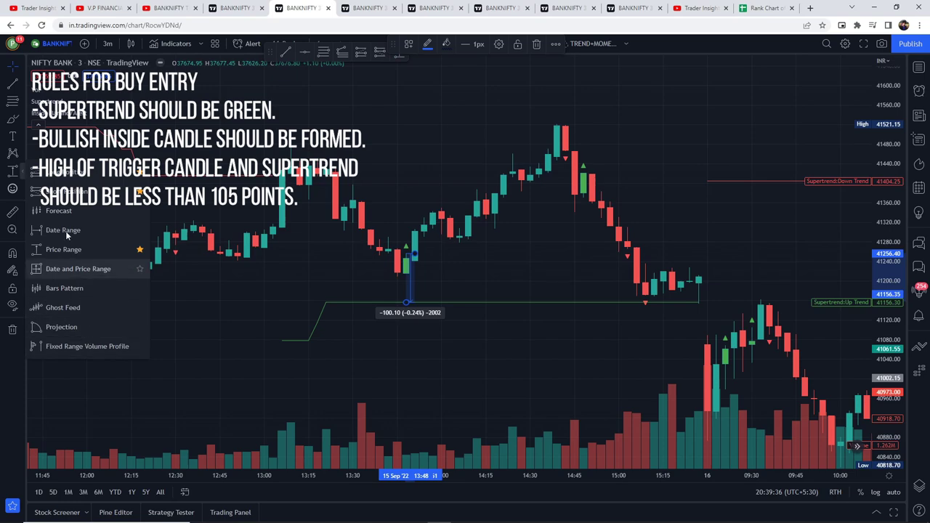
{"action": "left_click", "coordinate": [331, 259]}
Place a long at the candle high, stop below Supertrend, target about 2R, then open the next chart.
{"action": "left_click", "coordinate": [361, 52]}
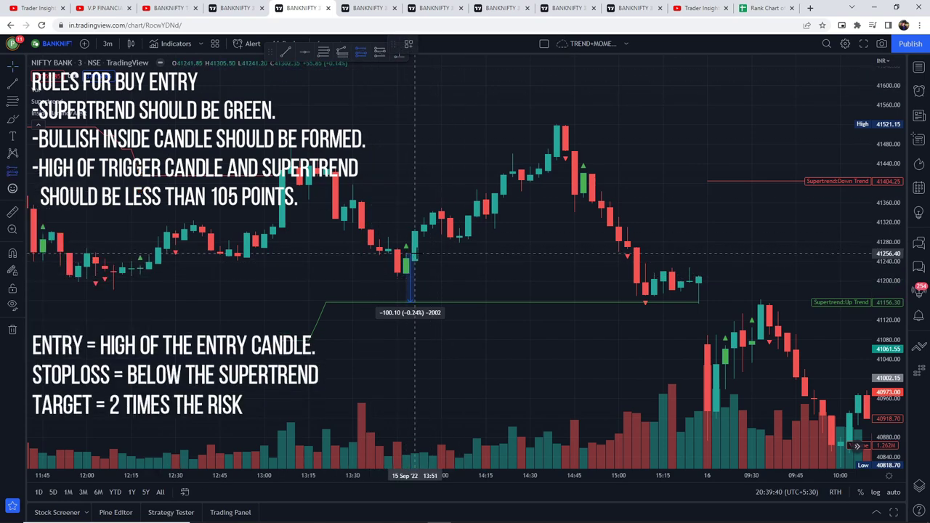
{"action": "left_click", "coordinate": [415, 254]}
{"action": "left_click_drag", "start_coordinate": [415, 322], "coordinate": [415, 302]}
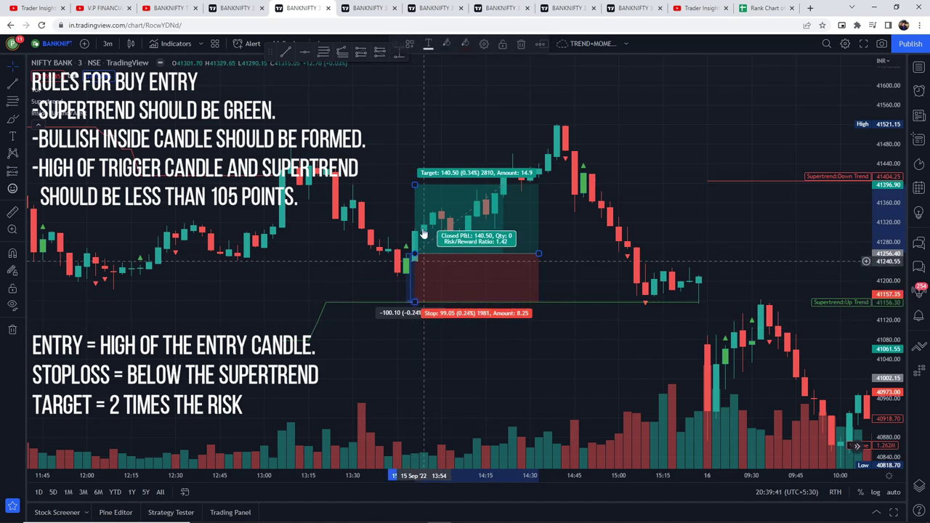
{"action": "left_click_drag", "start_coordinate": [415, 184], "coordinate": [415, 142]}
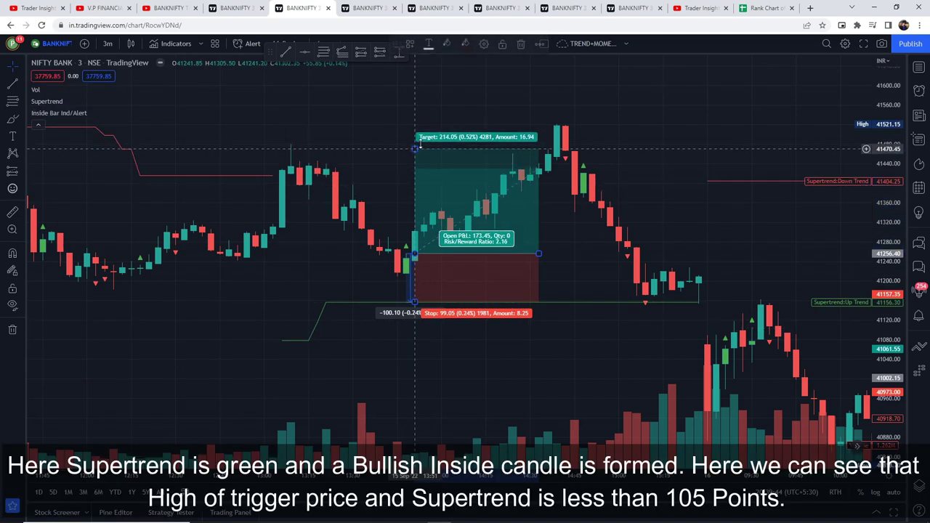
{"action": "left_click", "coordinate": [383, 6]}
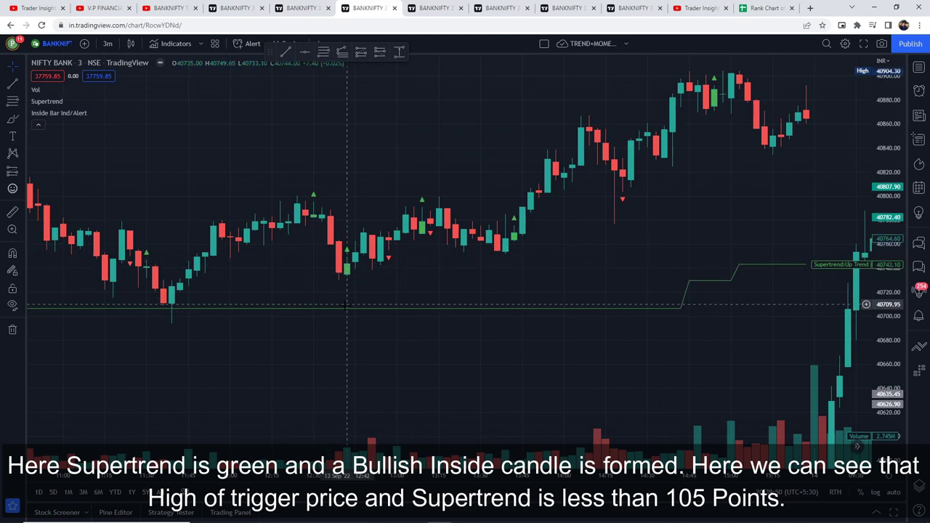
On the 13 Sep chart, place a long at the entry high, stop at Supertrend, ~2R target, widened across the rally.
{"action": "left_click", "coordinate": [399, 52]}
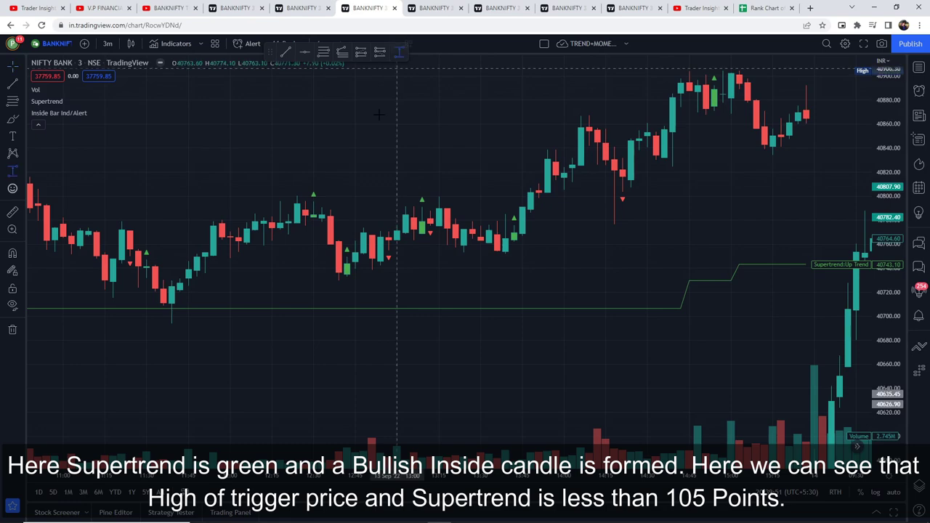
{"action": "left_click", "coordinate": [356, 257]}
{"action": "key", "text": "Escape"}
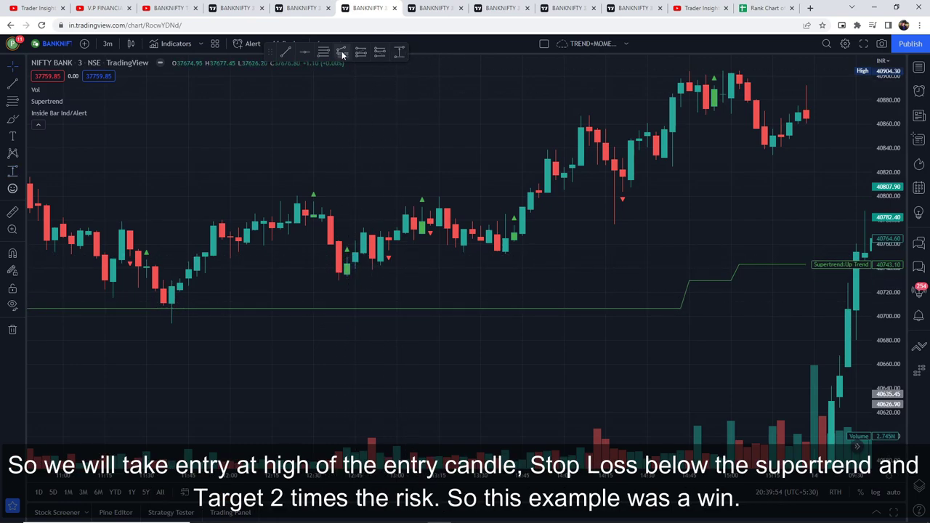
{"action": "left_click", "coordinate": [362, 53]}
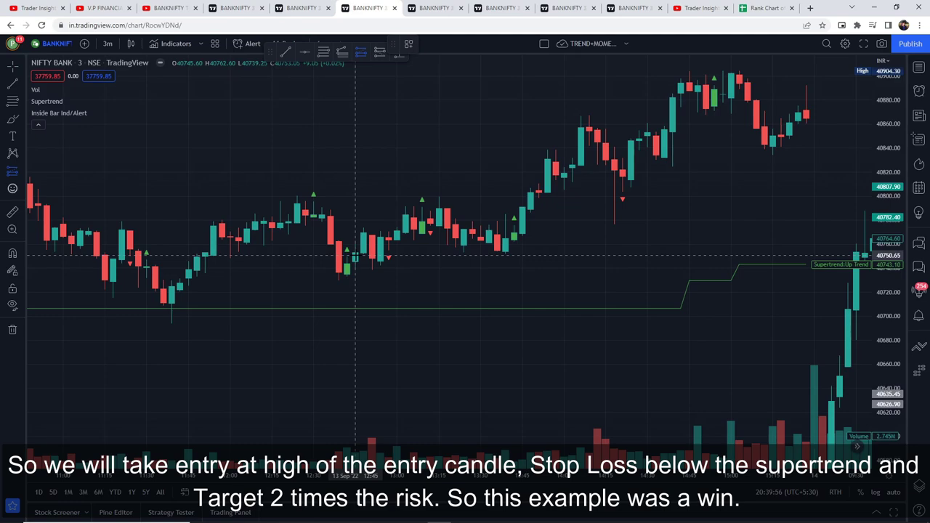
{"action": "left_click", "coordinate": [356, 256]}
{"action": "left_click_drag", "start_coordinate": [355, 403], "coordinate": [359, 309]}
{"action": "left_click_drag", "start_coordinate": [356, 108], "coordinate": [359, 141]}
{"action": "left_click_drag", "start_coordinate": [479, 256], "coordinate": [590, 256]}
On the 1 Sep chart, measure from the inside candle's low up to the red Supertrend.
{"action": "key", "text": "ctrl+Tab"}
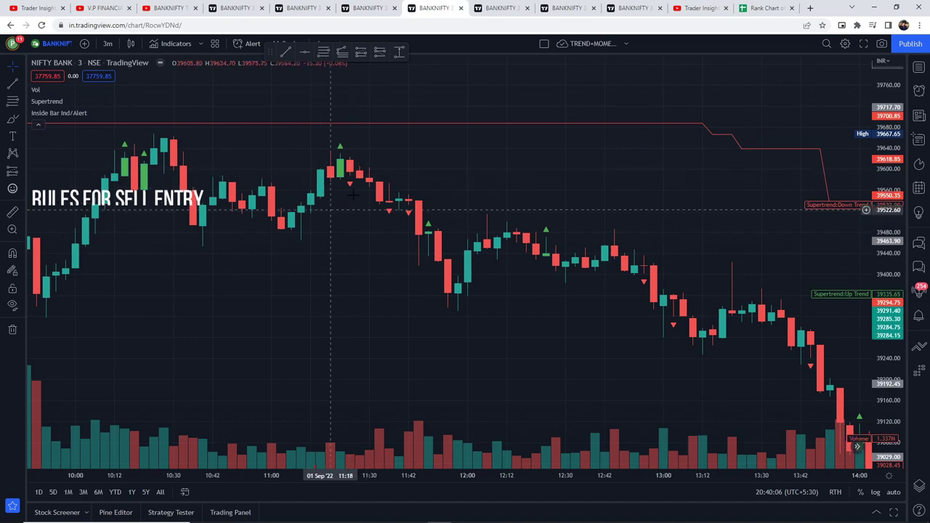
{"action": "left_click_drag", "start_coordinate": [342, 189], "coordinate": [386, 140]}
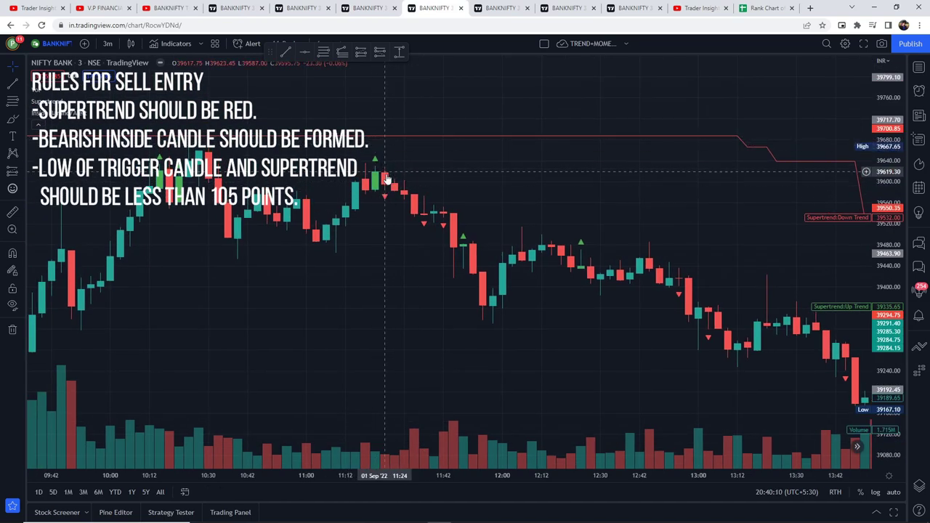
{"action": "left_click", "coordinate": [399, 52]}
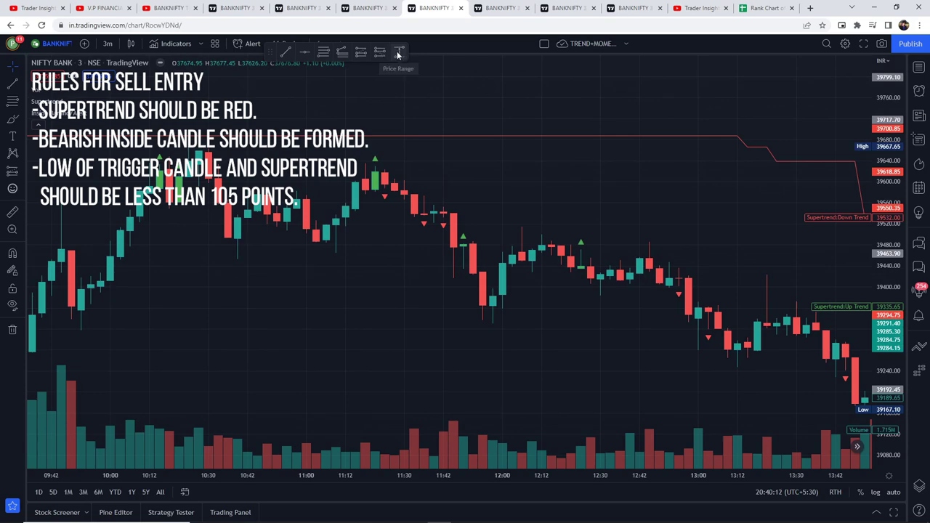
{"action": "left_click", "coordinate": [395, 189]}
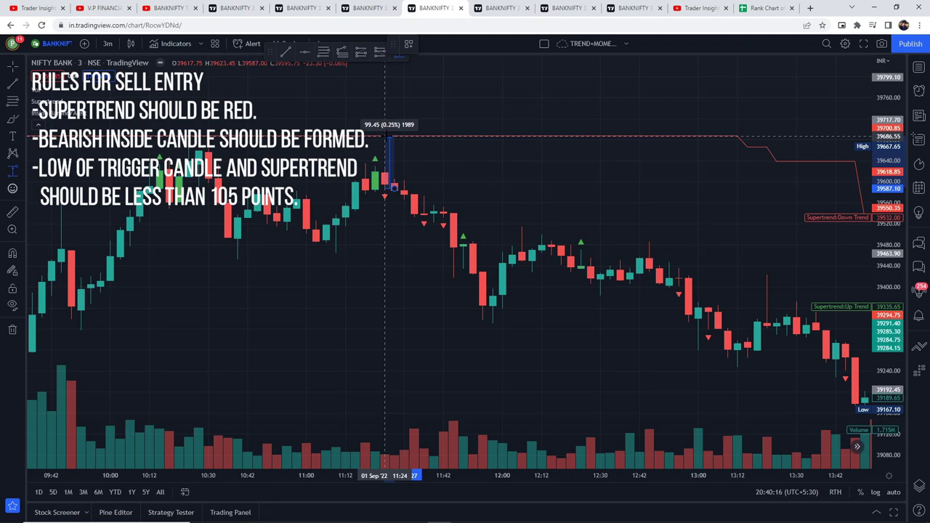
Place a short at the inside candle's low with a ~2R target, then open the next chart.
{"action": "left_click", "coordinate": [379, 54]}
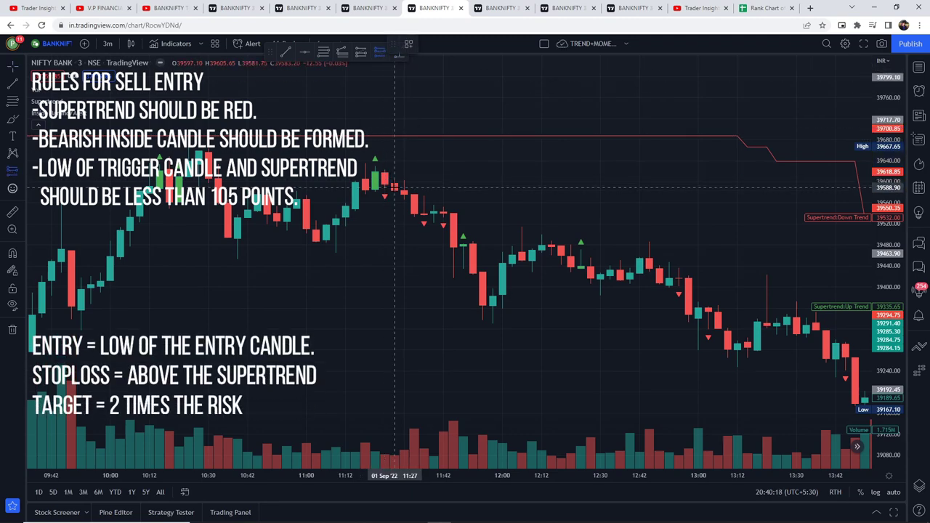
{"action": "left_click", "coordinate": [395, 189]}
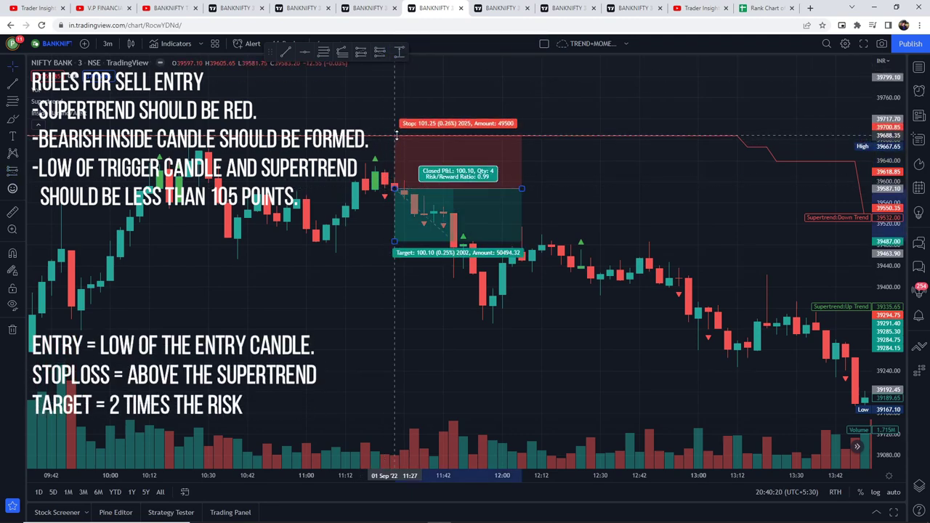
{"action": "left_click_drag", "start_coordinate": [394, 241], "coordinate": [400, 298]}
{"action": "left_click", "coordinate": [630, 185]}
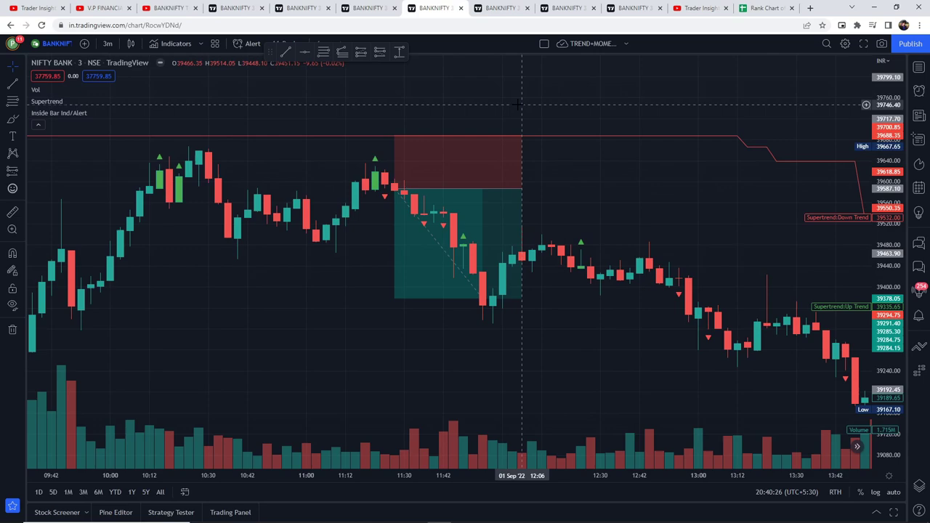
{"action": "left_click", "coordinate": [499, 11]}
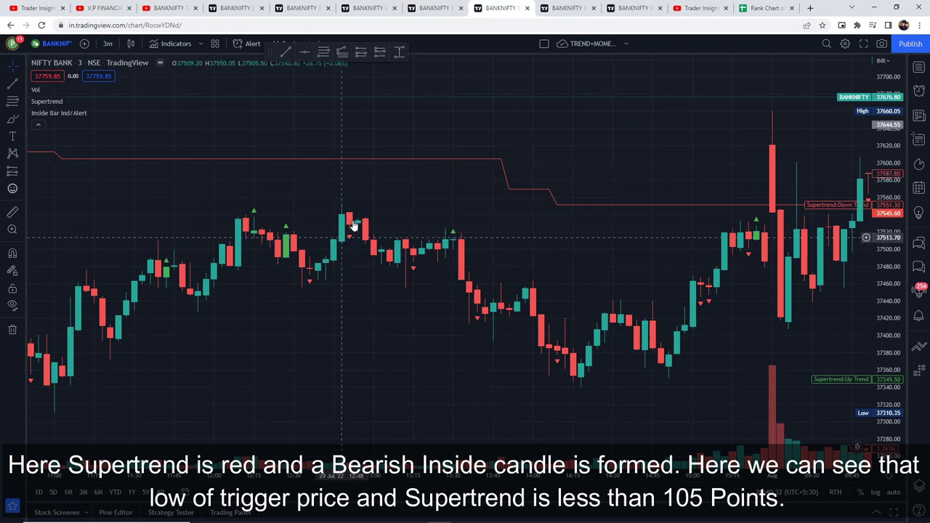
On the 29 Jul chart, place a 2:1 short at the entry low, stop above the red Supertrend, box extended; return to the video.
{"action": "left_click", "coordinate": [379, 53]}
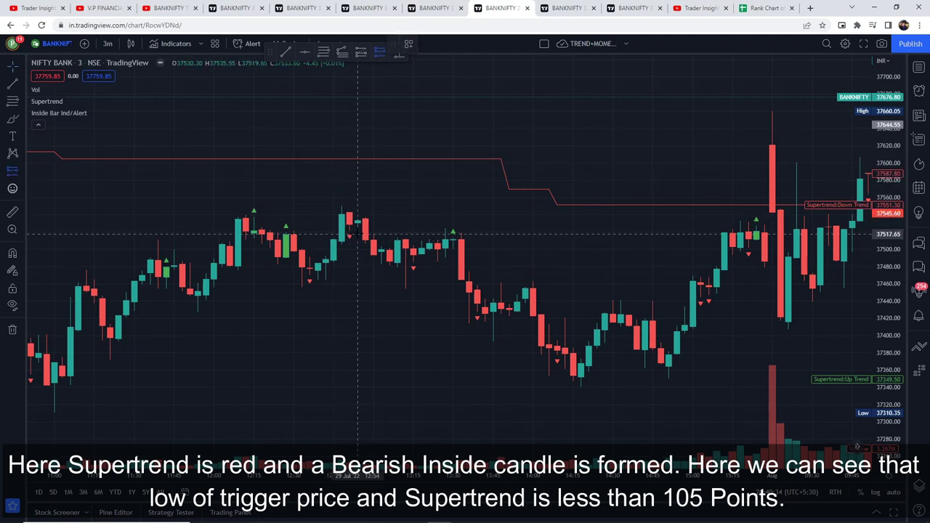
{"action": "left_click", "coordinate": [358, 233]}
{"action": "left_click_drag", "start_coordinate": [357, 167], "coordinate": [363, 158]}
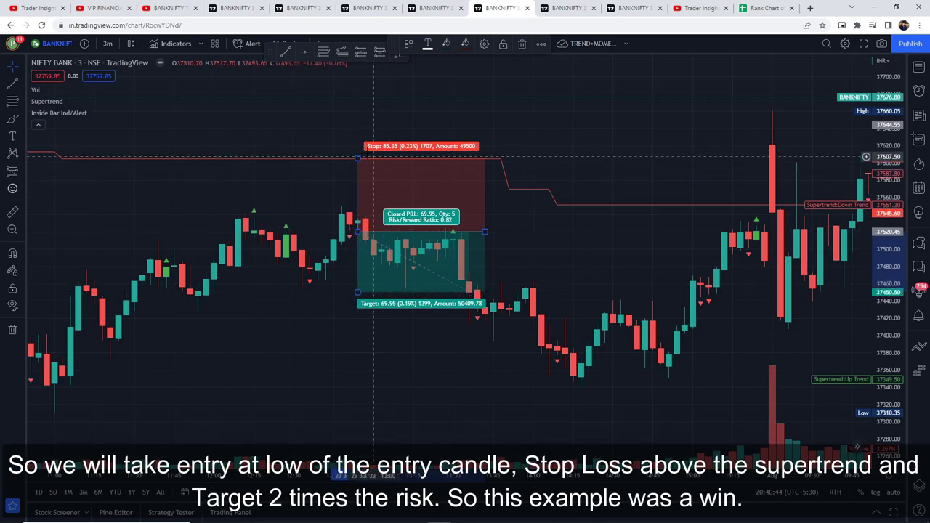
{"action": "left_click_drag", "start_coordinate": [358, 293], "coordinate": [371, 379]}
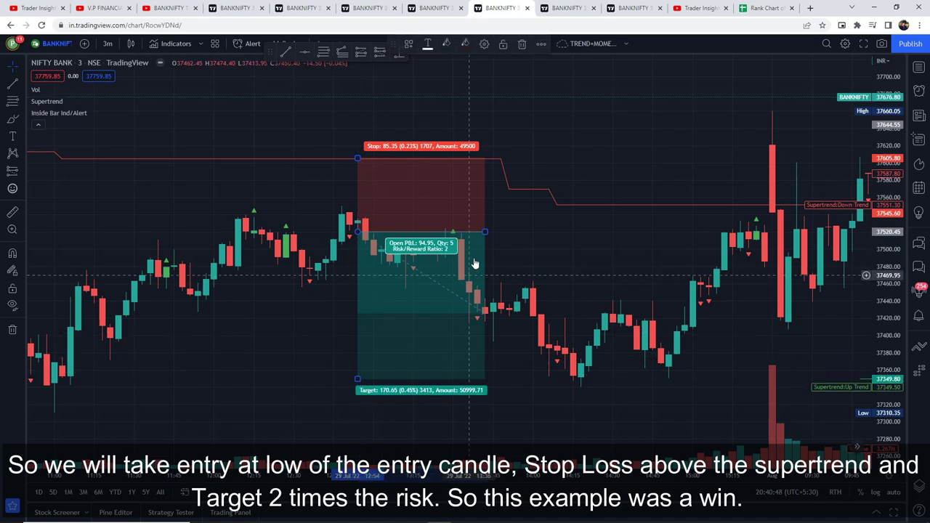
{"action": "left_click_drag", "start_coordinate": [485, 231], "coordinate": [577, 253]}
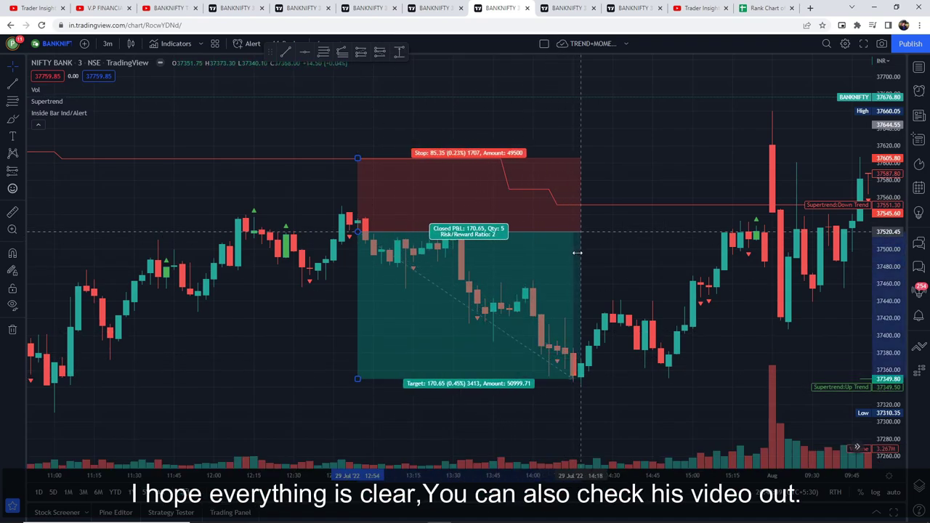
{"action": "left_click", "coordinate": [613, 198]}
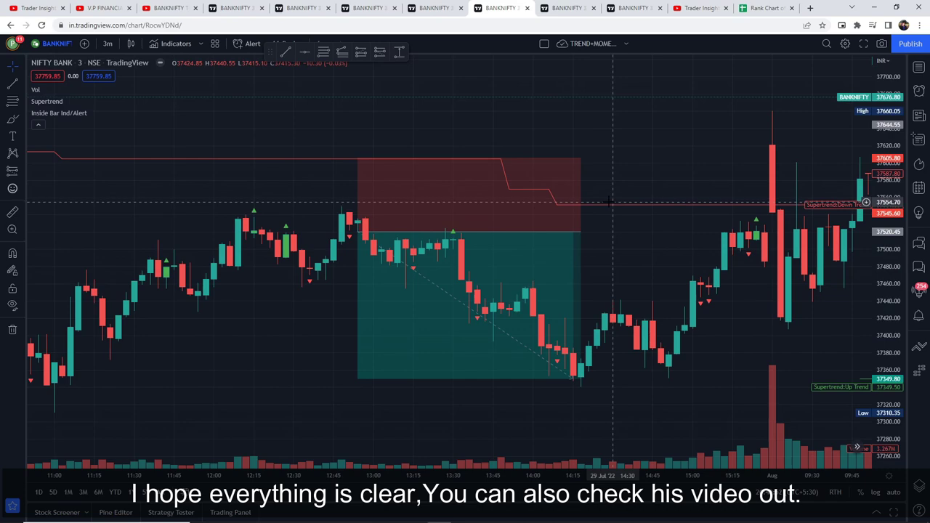
{"action": "left_click", "coordinate": [168, 8]}
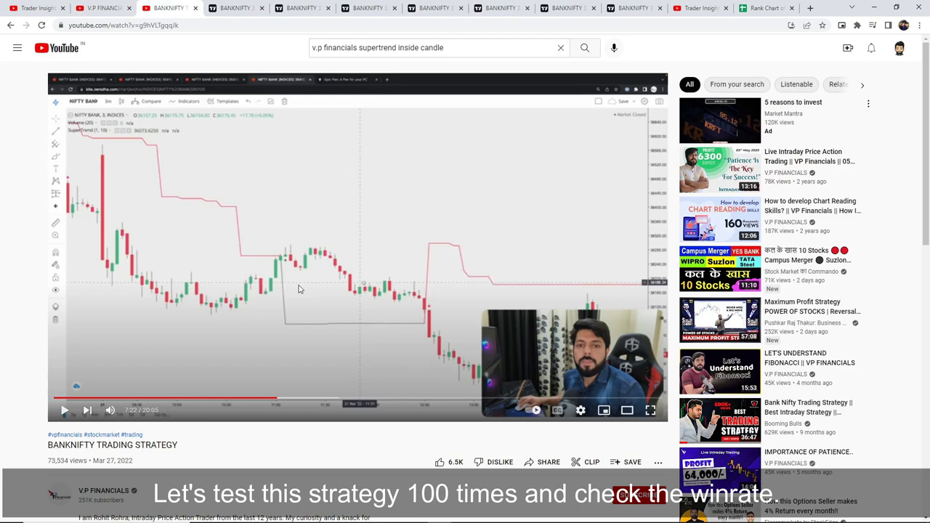
Switch from the strategy video back to the TradingView BANKNIFTY chart tab.
{"action": "left_click", "coordinate": [500, 8]}
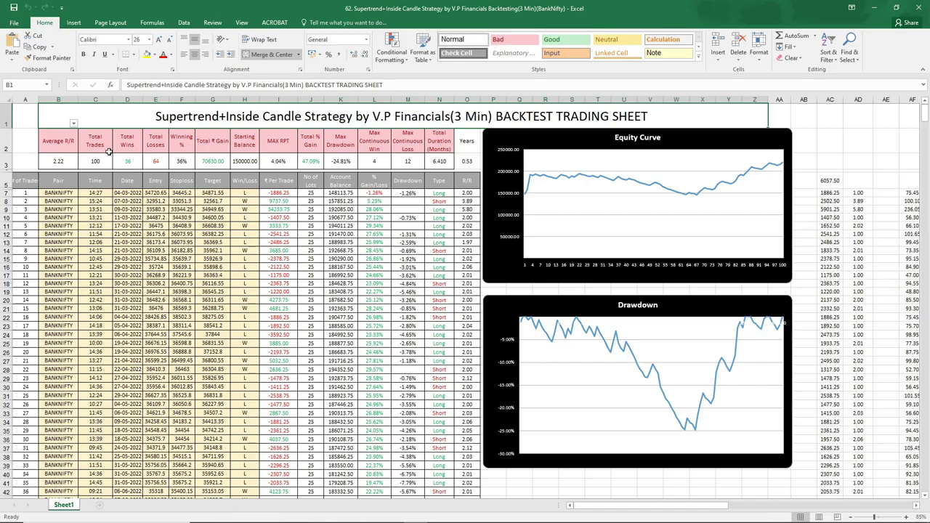
Select cell A2 in the Excel backtest sheet after reviewing its totals.
{"action": "left_click", "coordinate": [29, 138]}
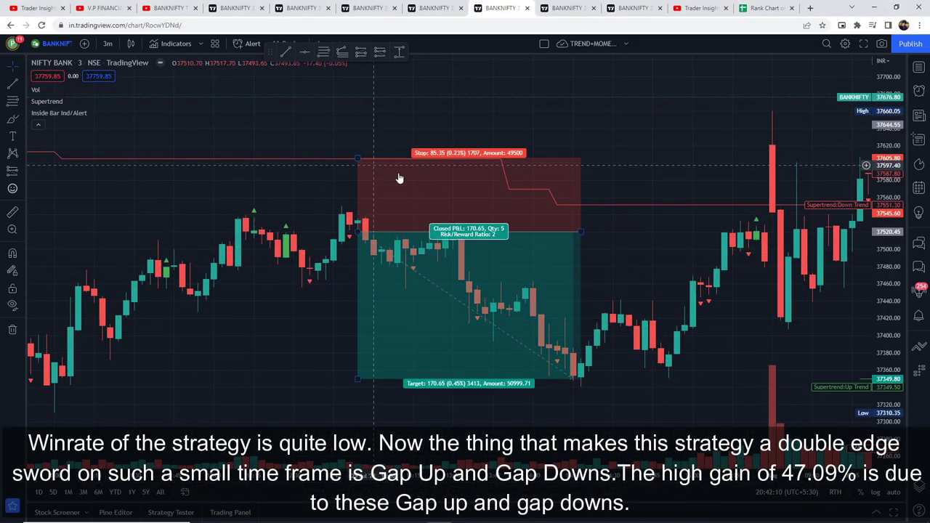
Show the next BANKNIFTY 3-minute chart with a gap-up long trade example.
{"action": "left_click", "coordinate": [564, 8]}
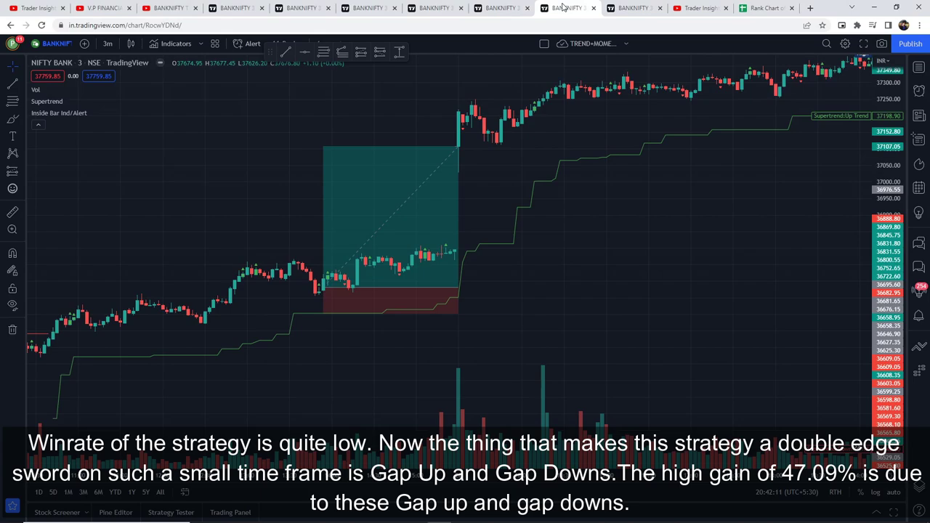
{"action": "mouse_move", "coordinate": [344, 229]}
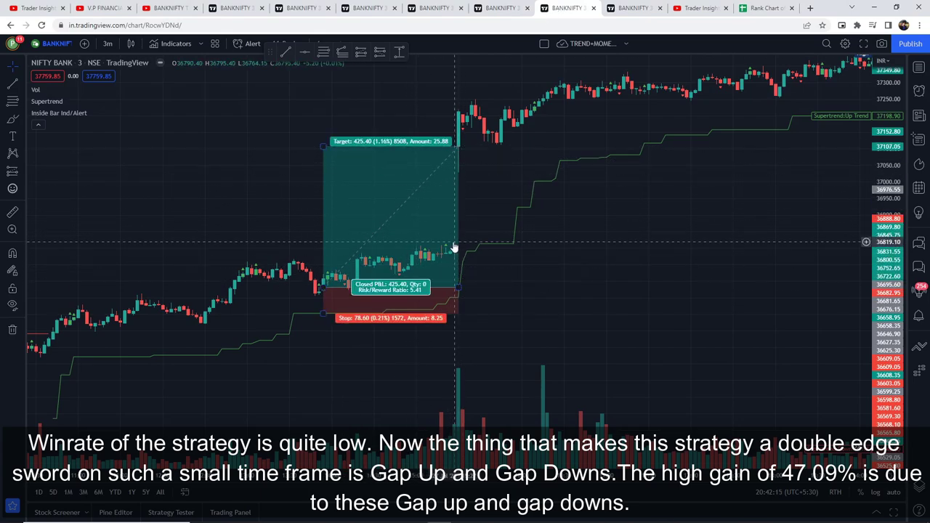
{"action": "mouse_move", "coordinate": [414, 280]}
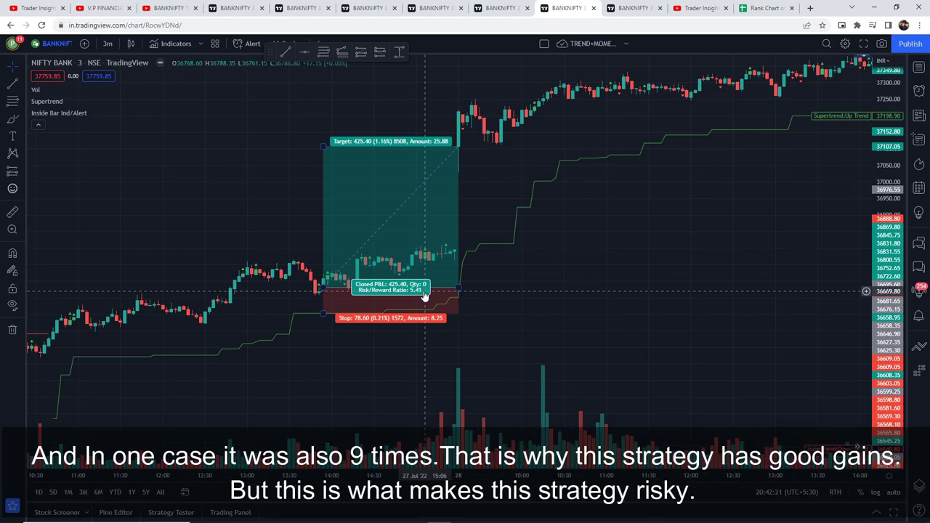
View the 10 Aug long trade (475.75-point target, risk/reward 8.78), then bring up the Excel backtest sheet.
{"action": "left_click", "coordinate": [631, 8]}
{"action": "mouse_move", "coordinate": [441, 235]}
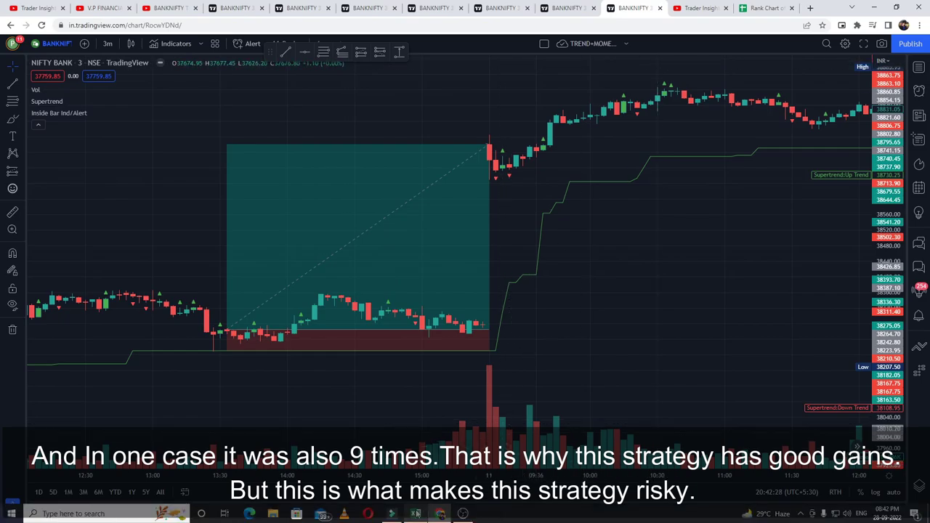
{"action": "left_click", "coordinate": [415, 513]}
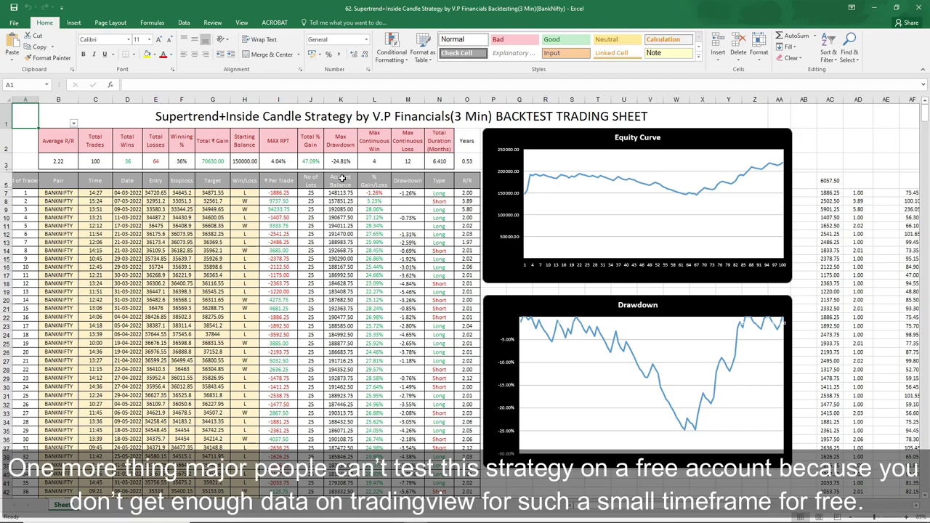
Hide Excel and zoom and pan the BANKNIFTY chart to a later, higher-priced stretch.
{"action": "left_click", "coordinate": [875, 5]}
{"action": "scroll", "coordinate": [667, 271], "scroll_direction": "down", "scroll_amount": 4}
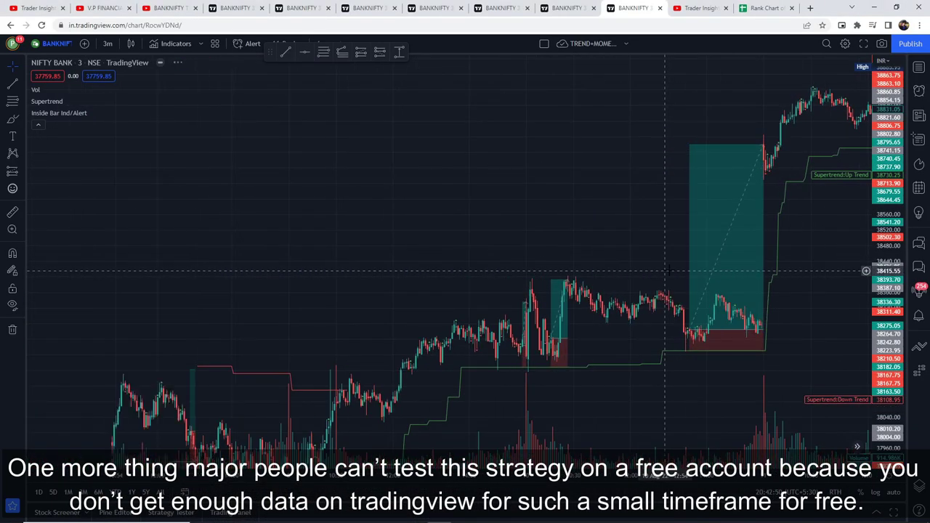
{"action": "scroll", "coordinate": [667, 271], "scroll_direction": "down", "scroll_amount": 8}
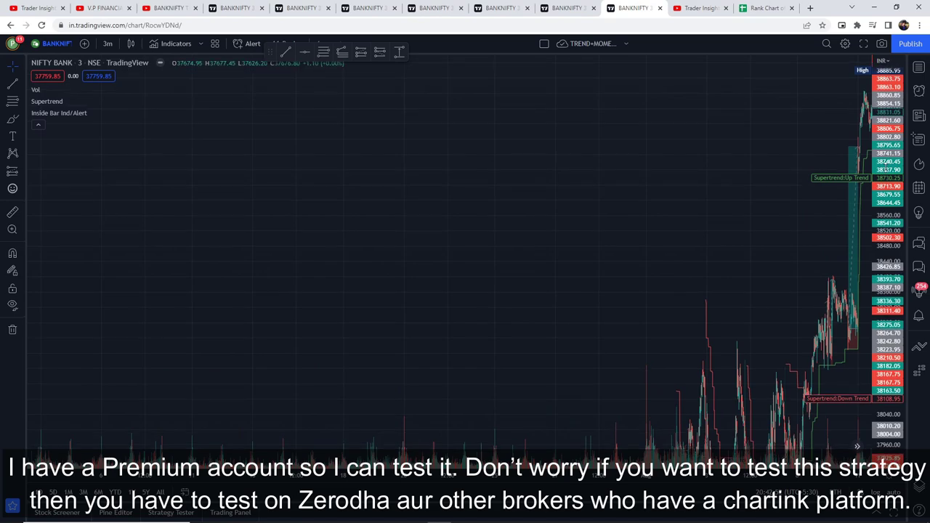
{"action": "scroll", "coordinate": [464, 102], "scroll_direction": "up", "scroll_amount": 10}
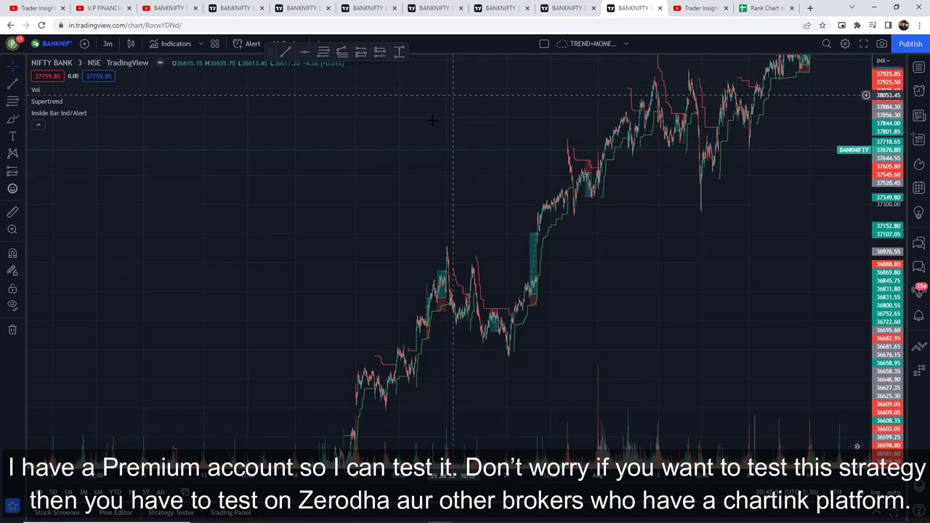
{"action": "left_click_drag", "start_coordinate": [366, 129], "coordinate": [378, 320]}
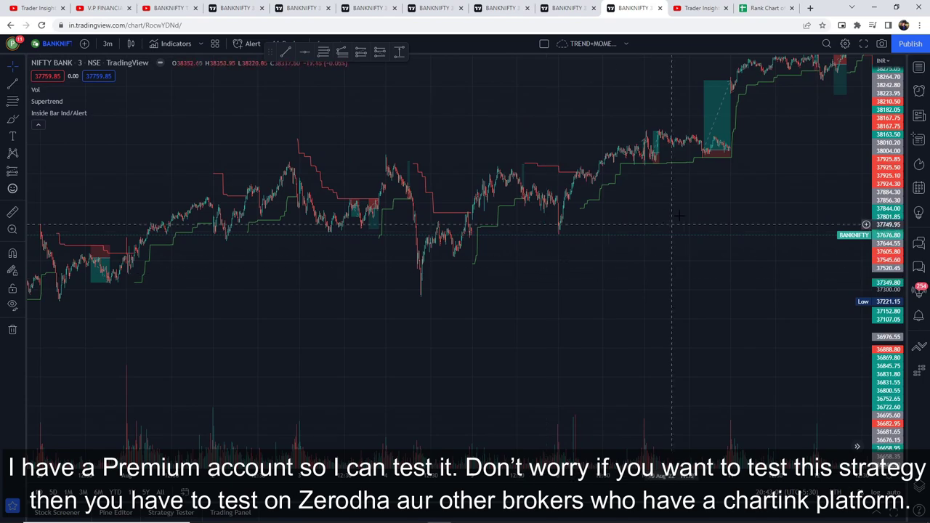
Check another BANKNIFTY chart, then go to the V.P FINANCIALS YouTube channel page.
{"action": "left_click", "coordinate": [242, 7]}
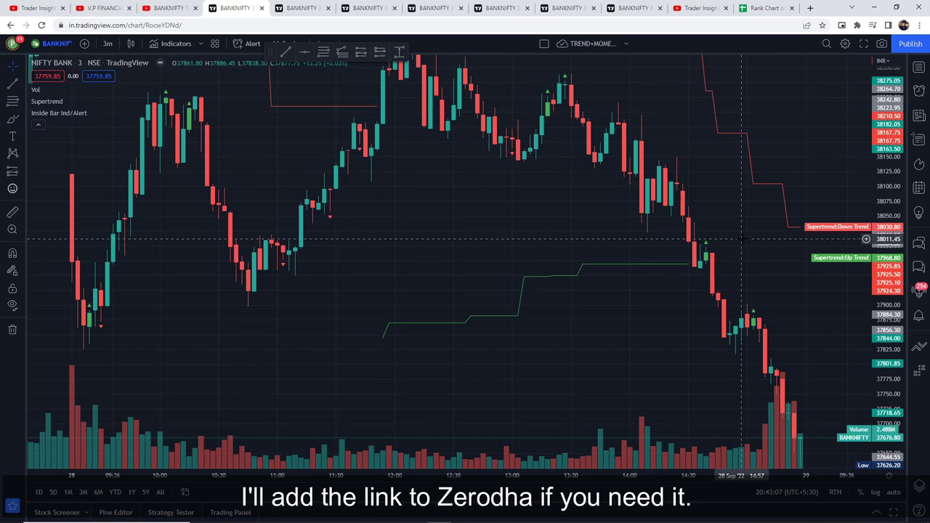
{"action": "left_click", "coordinate": [102, 8]}
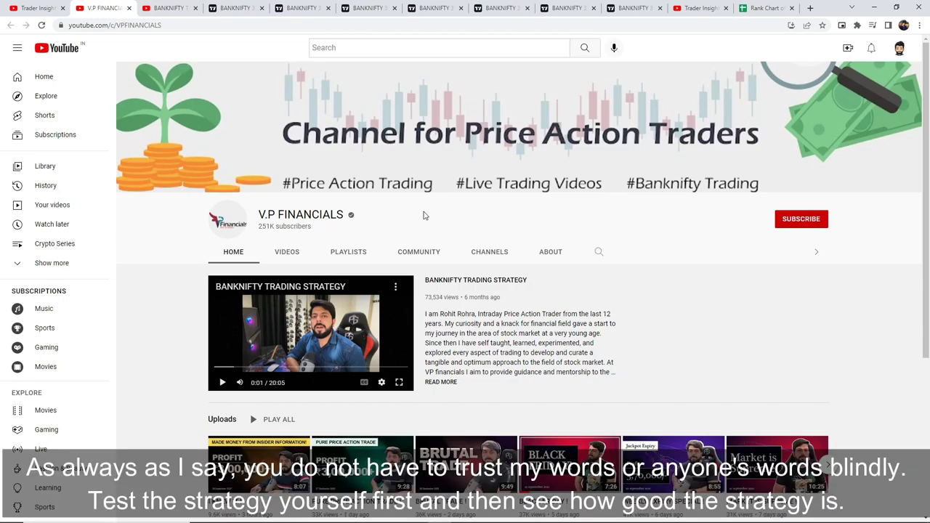
Visit the Trader Insights YouTube channel, then bring up the Rank Chart of Strategy spreadsheet.
{"action": "left_click", "coordinate": [29, 8]}
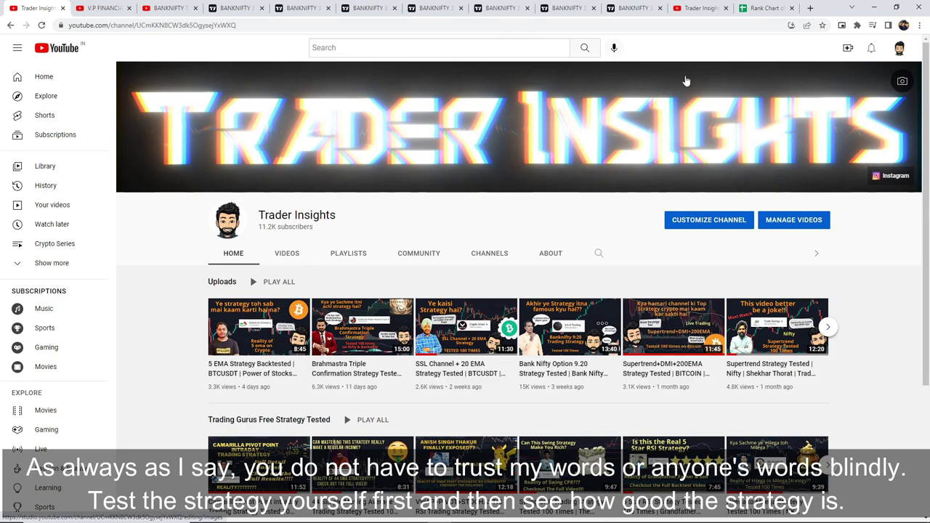
{"action": "left_click", "coordinate": [764, 8]}
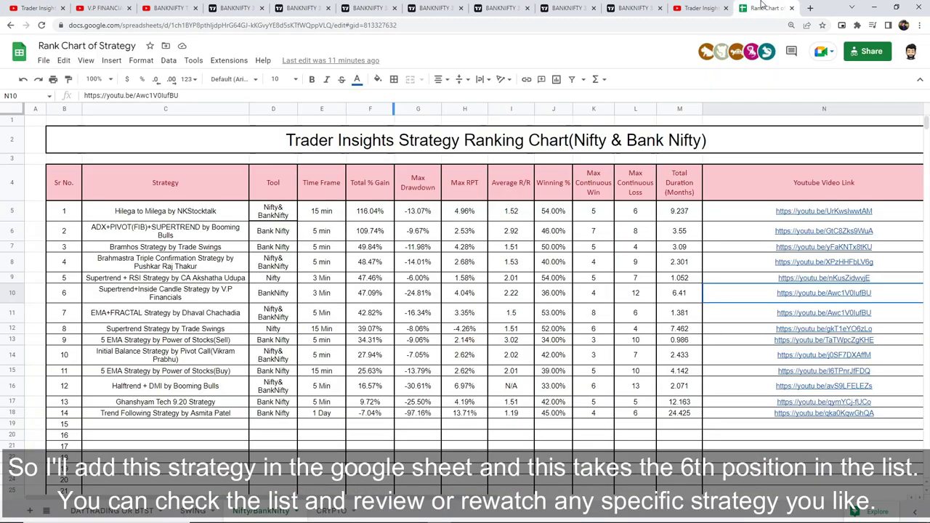
Highlight row 10, Supertrend+Inside Candle Strategy at 47.09% gain, then go back to Trader Insights.
{"action": "left_click", "coordinate": [10, 293]}
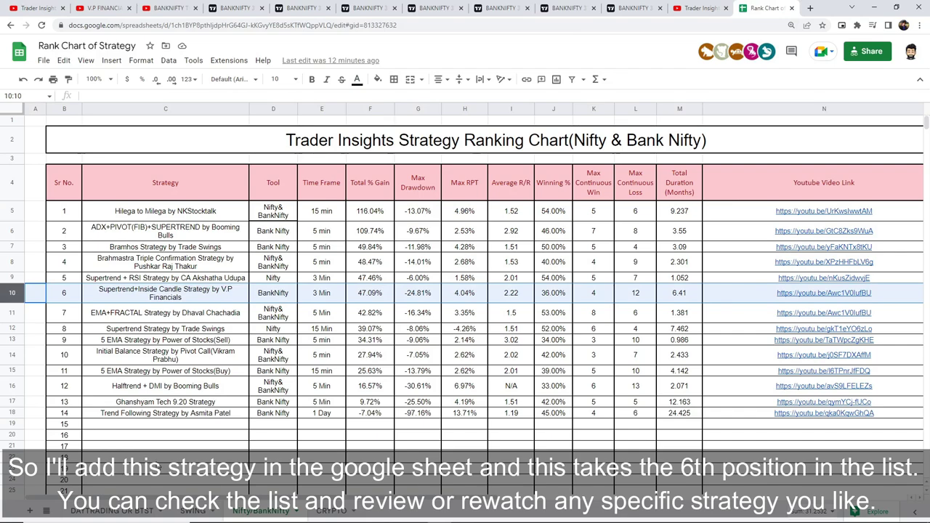
{"action": "left_click", "coordinate": [35, 8]}
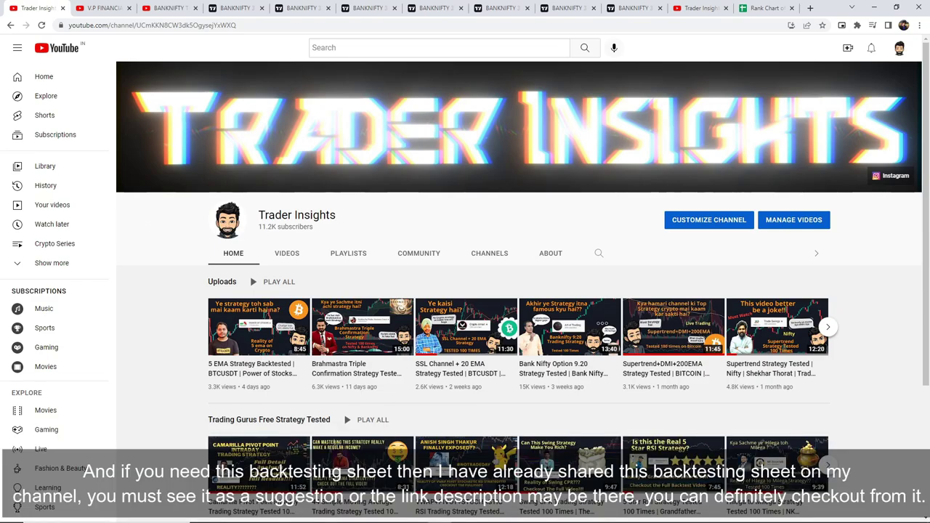
{"action": "left_click", "coordinate": [426, 514]}
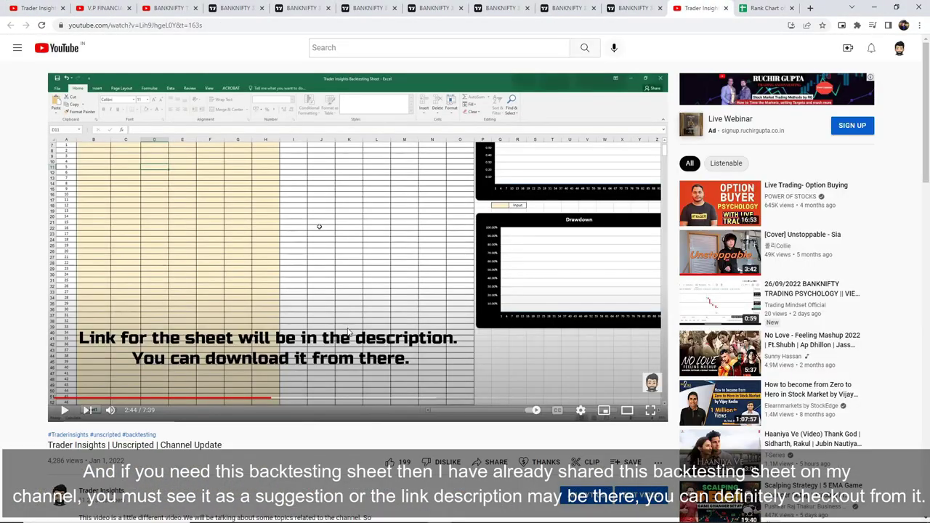
{"action": "scroll", "coordinate": [347, 332], "scroll_direction": "down", "scroll_amount": 3}
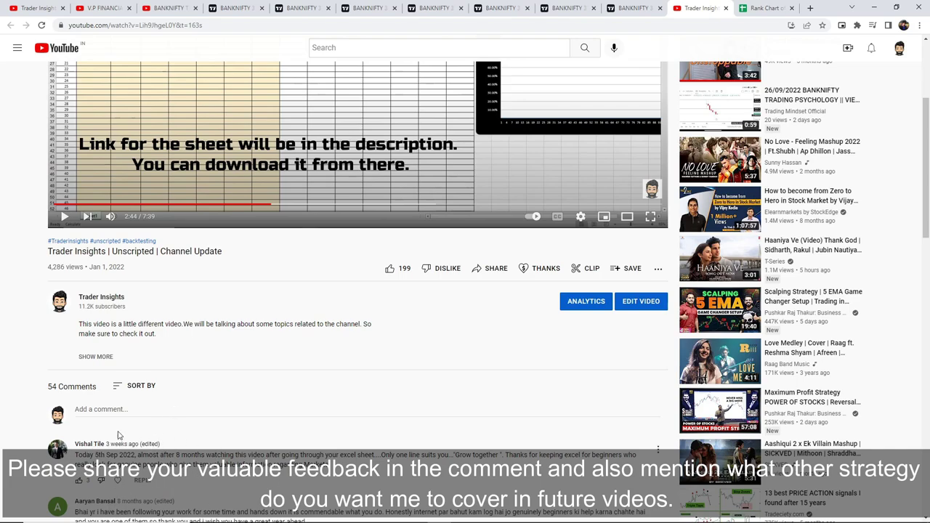
{"action": "left_click", "coordinate": [33, 8]}
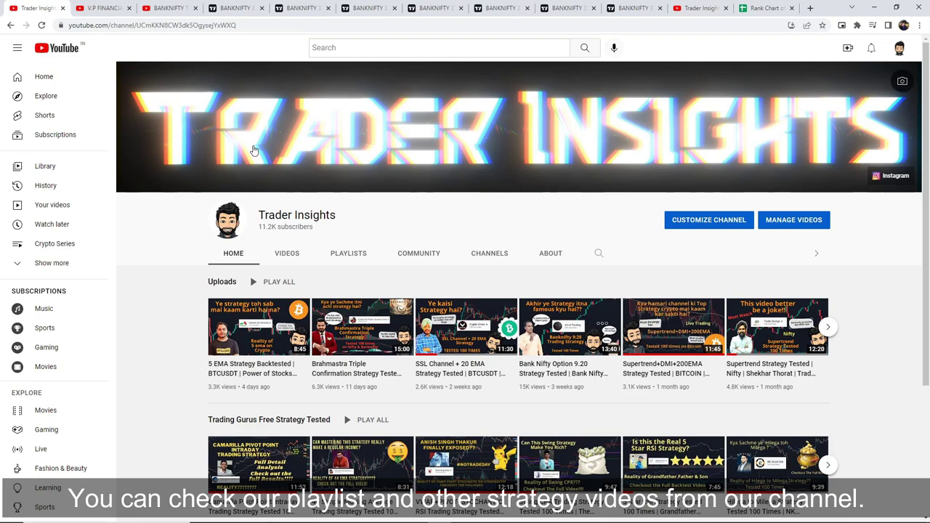